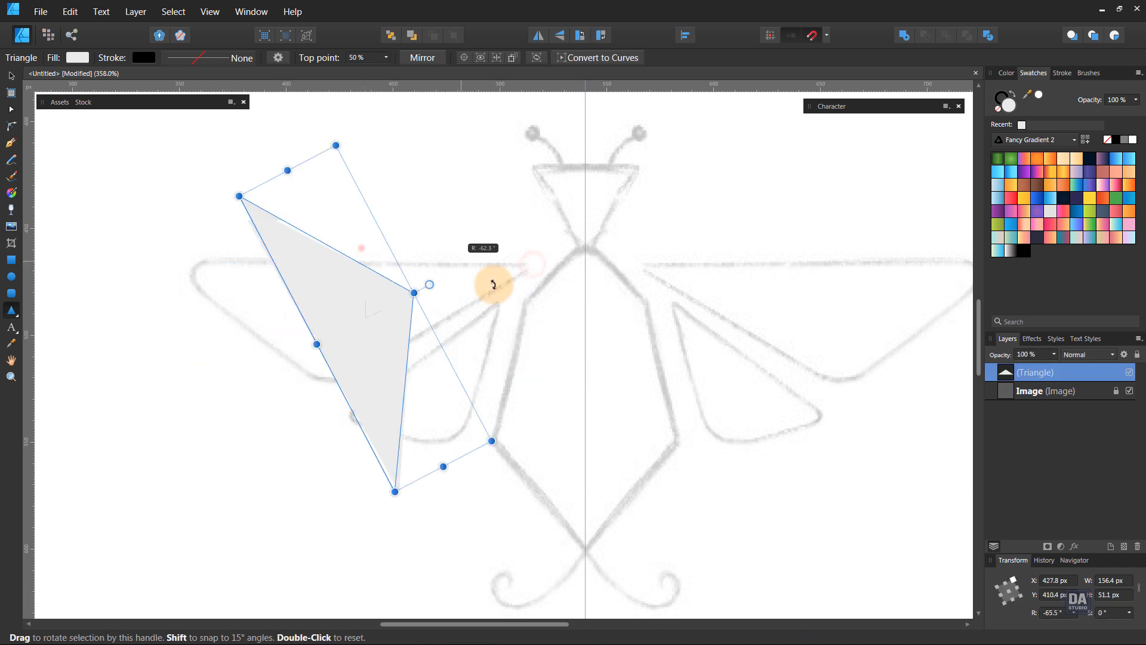
# - Convert the triangle to curves, pull its inner corner to the upper wing's inner tip, and give it no fill with a 1 pt black outline
pyautogui.press('a')
pyautogui.click(582, 63)
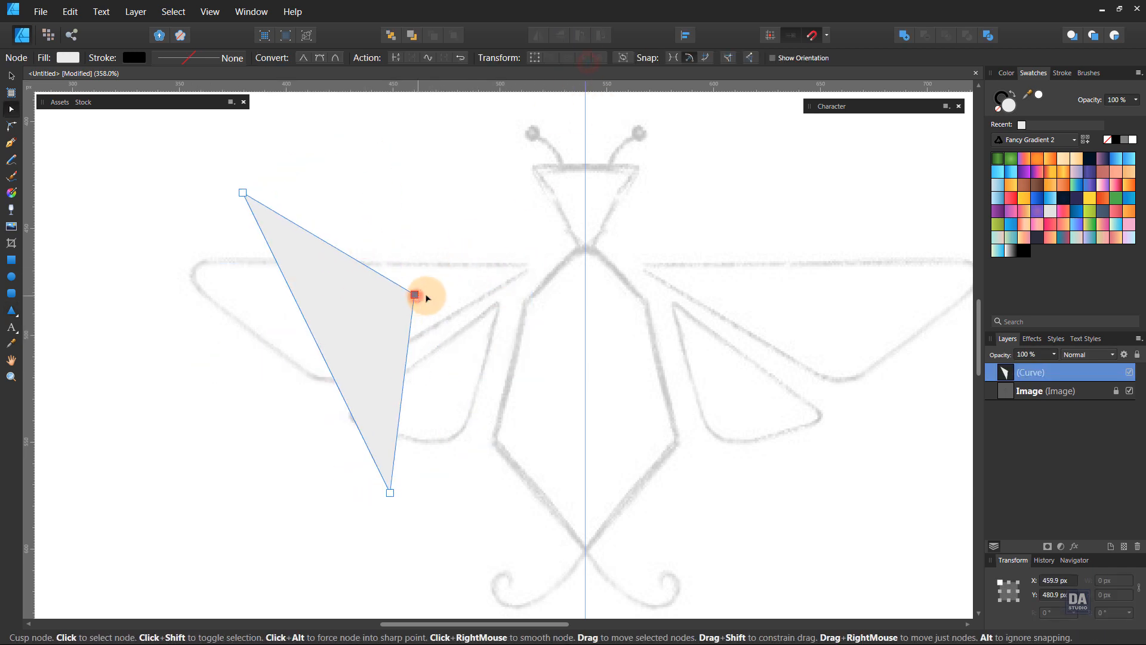
pyautogui.moveTo(416, 296); pyautogui.dragTo(531, 263)
pyautogui.click(997, 108)
pyautogui.click(1060, 75)
pyautogui.click(1037, 91)
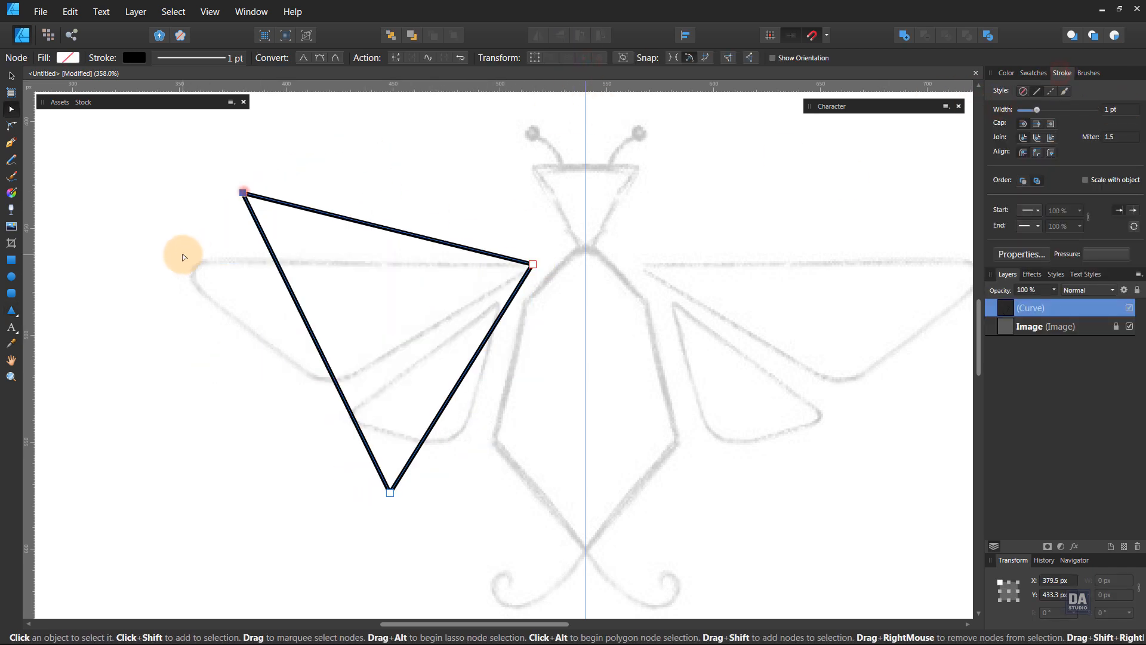
# - Move the triangle's other two corners to match the outer and lower corners of the sketched upper left wing
pyautogui.moveTo(242, 193); pyautogui.dragTo(174, 264)
pyautogui.moveTo(390, 492); pyautogui.dragTo(329, 393)
pyautogui.scroll(2, 329, 358)
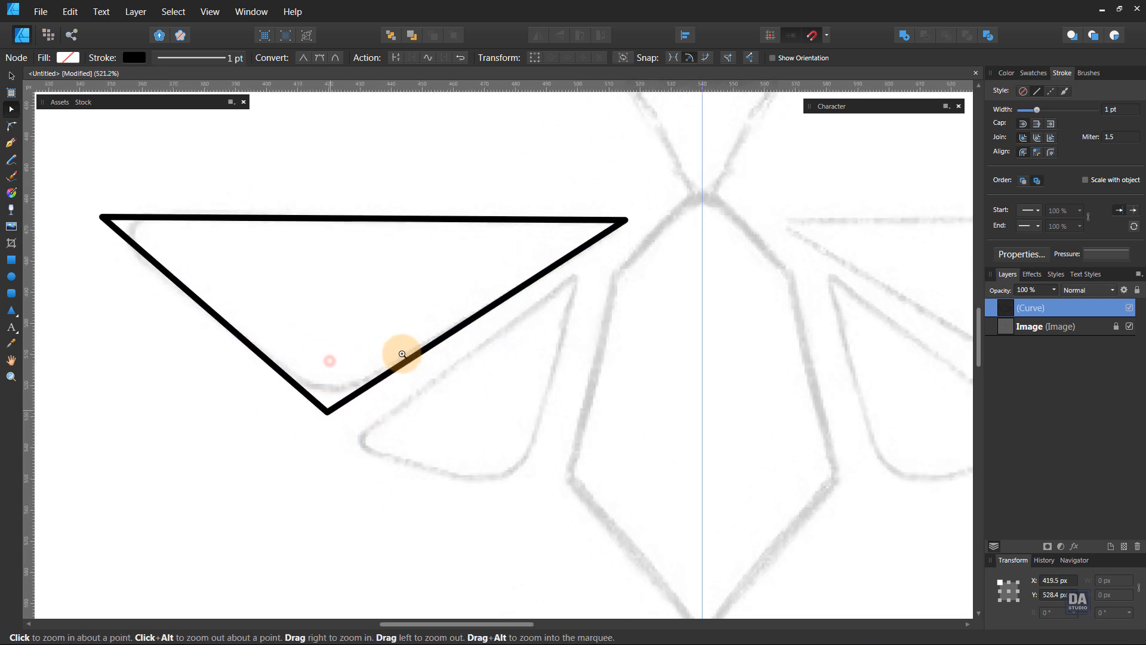
pyautogui.click(107, 220)
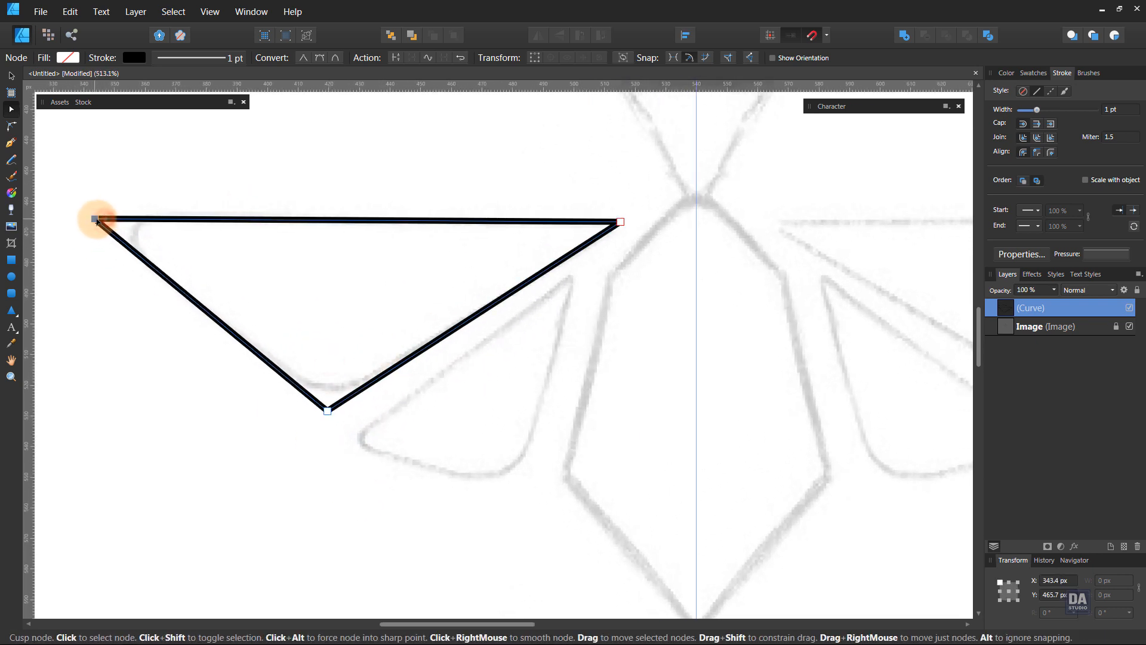
# - Duplicate the upper wing outline and reorient the copy over the sketched lower left wing
pyautogui.press('v')
pyautogui.hotkey('ctrl', 'space')
pyautogui.moveTo(377, 344); pyautogui.dragTo(349, 341)
pyautogui.moveTo(436, 374); pyautogui.dragTo(377, 430)
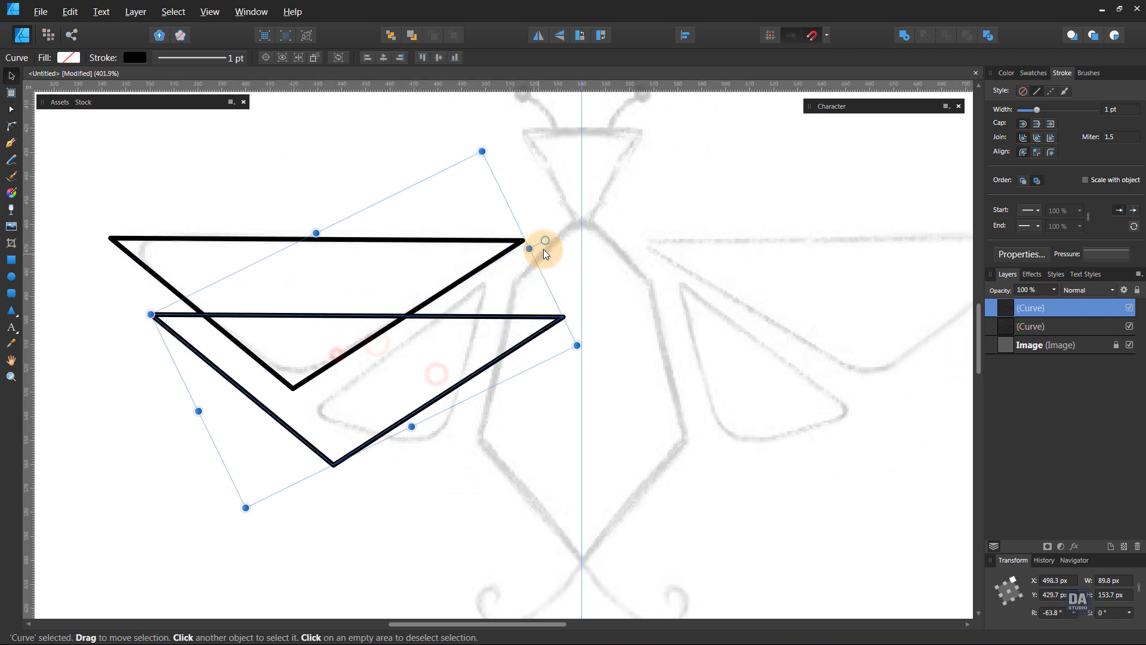
pyautogui.click(543, 31)
pyautogui.moveTo(202, 200); pyautogui.dragTo(436, 441)
pyautogui.click(560, 35)
pyautogui.moveTo(637, 423); pyautogui.dragTo(388, 221)
pyautogui.moveTo(454, 353); pyautogui.dragTo(414, 334)
# - Reposition the copied triangle's three corners to fit the sketched lower left wing
pyautogui.press('a')
pyautogui.click(506, 246)
pyautogui.moveTo(489, 278); pyautogui.dragTo(487, 279)
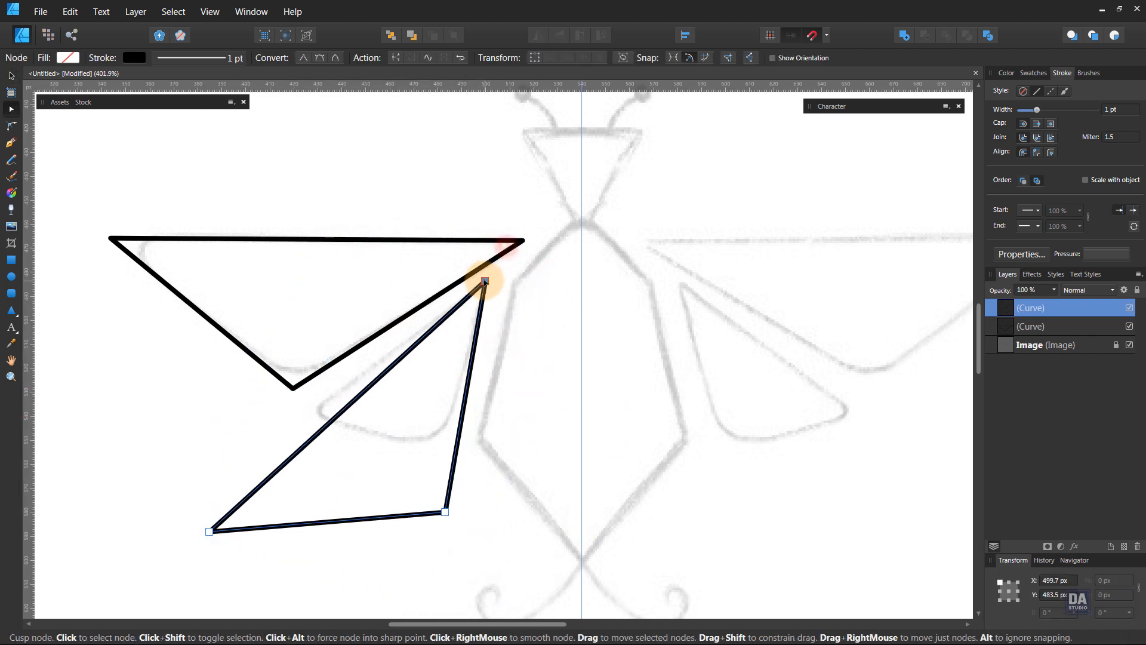
pyautogui.moveTo(209, 530); pyautogui.dragTo(303, 417)
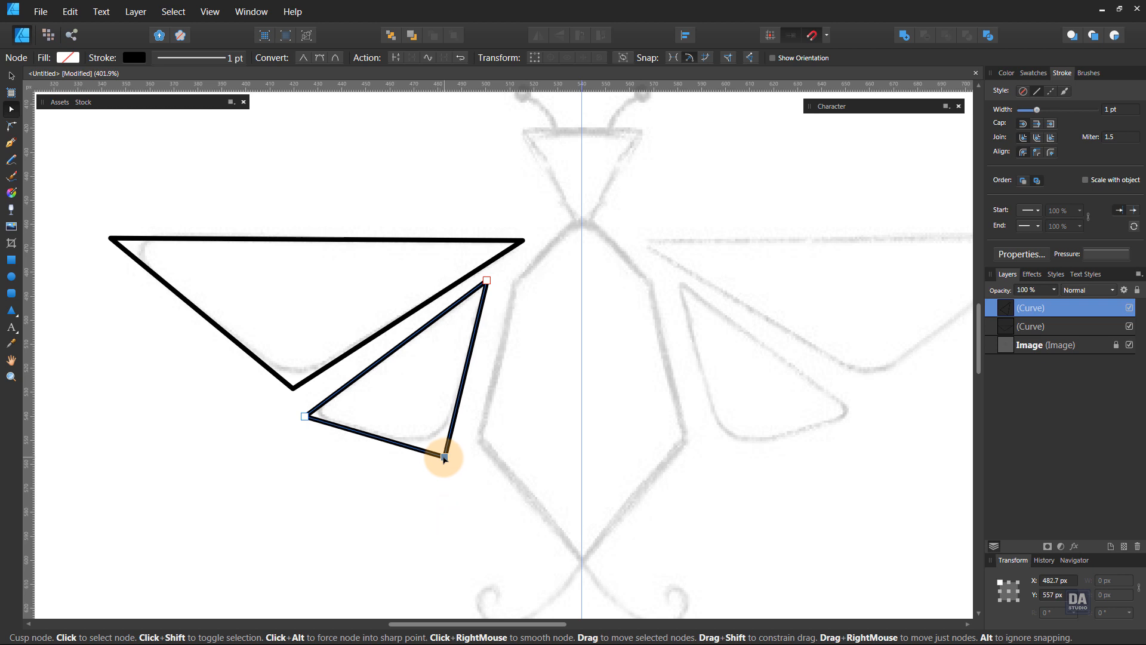
pyautogui.moveTo(521, 384)
pyautogui.mouseDown()
pyautogui.moveTo(496, 424)
pyautogui.moveTo(481, 364)
pyautogui.moveTo(507, 368)
pyautogui.mouseUp()
# - Round the upper left wing's outer corner and its bottom corner, the bottom one to a radius of about 25 px
pyautogui.click(12, 126)
pyautogui.click(96, 229)
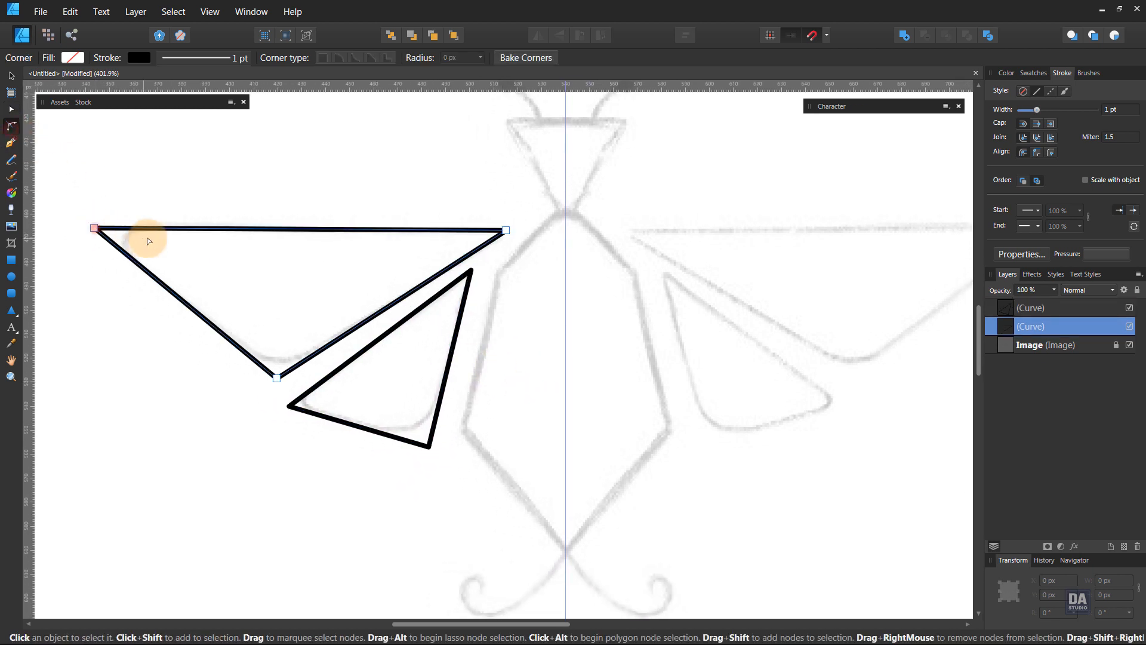
pyautogui.moveTo(94, 228); pyautogui.dragTo(131, 241)
pyautogui.moveTo(289, 320); pyautogui.dragTo(293, 305)
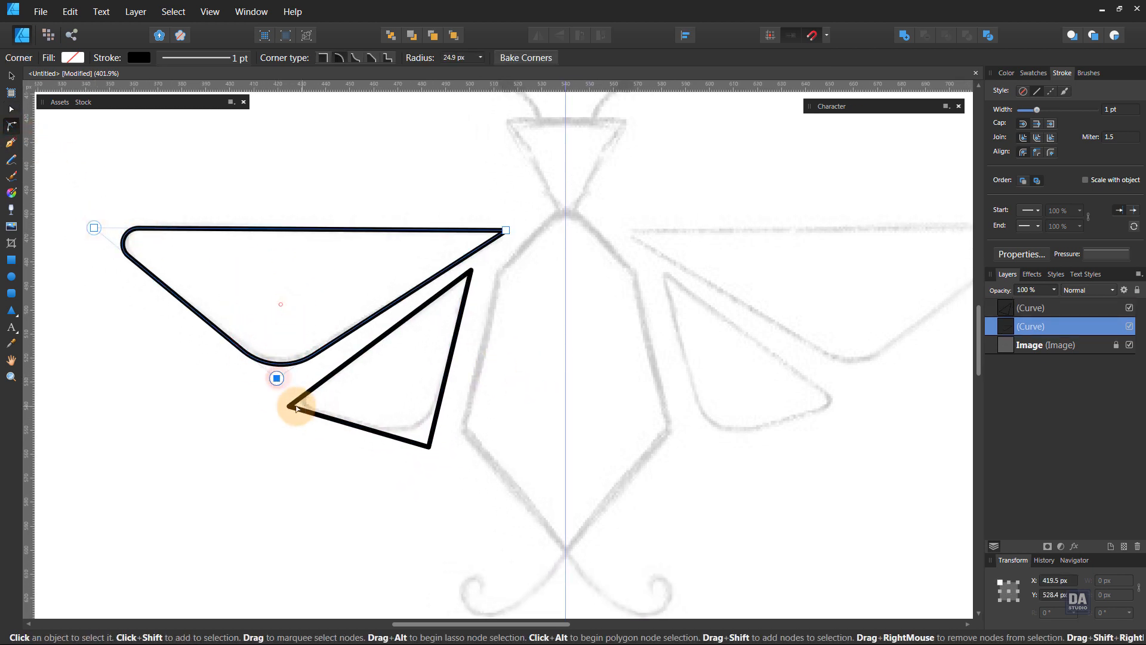
# - Round the lower left wing's outer corner and its bottom corner, the bottom one to a radius of about 22 px
pyautogui.click(290, 407)
pyautogui.moveTo(289, 407); pyautogui.dragTo(317, 402)
pyautogui.moveTo(428, 447); pyautogui.dragTo(413, 416)
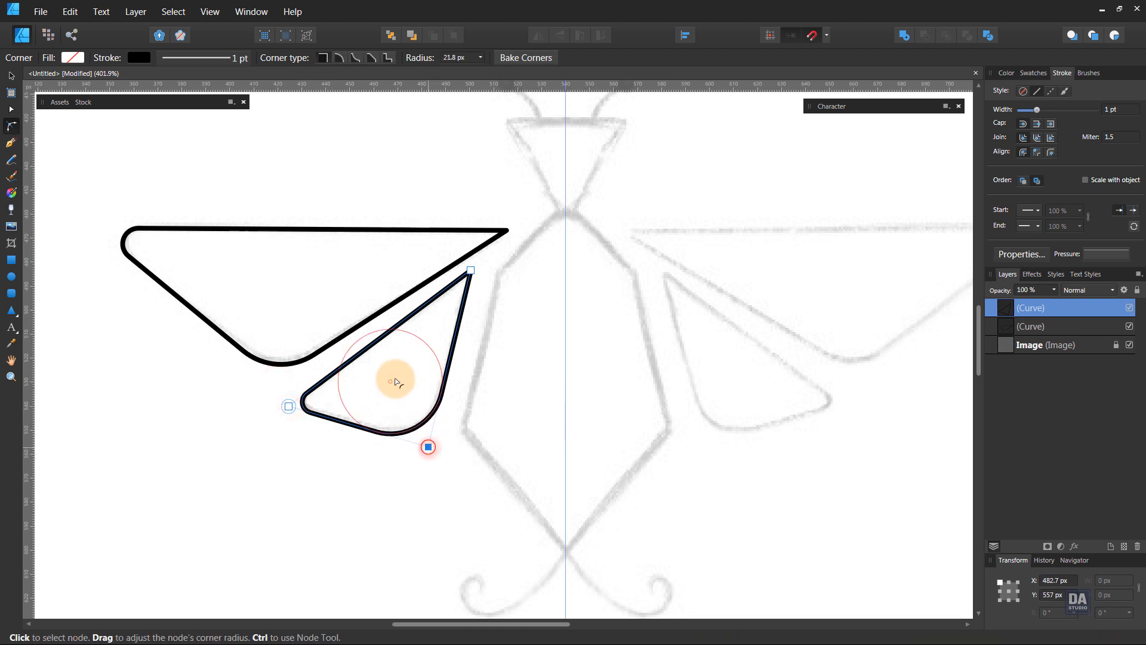
# - Bake the rounded corners of both left wing outlines and deselect them
pyautogui.press('v')
pyautogui.keyDown('shift'); pyautogui.click(313, 351); pyautogui.keyUp('shift')
pyautogui.press('c')
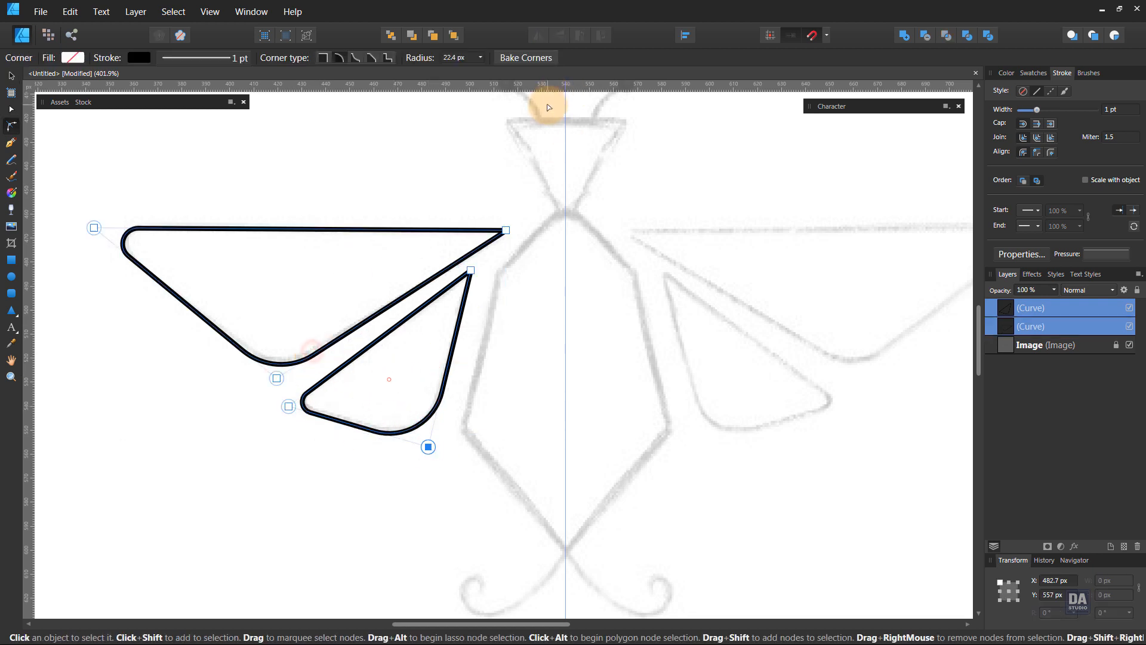
pyautogui.click(546, 58)
pyautogui.press('v')
pyautogui.click(471, 366)
# - Draw a rectangle about 44 × 141 px over the left half of the body, with one side on the centre guide, and convert it to curves
pyautogui.moveTo(458, 339); pyautogui.dragTo(439, 358)
pyautogui.moveTo(439, 358); pyautogui.dragTo(412, 318)
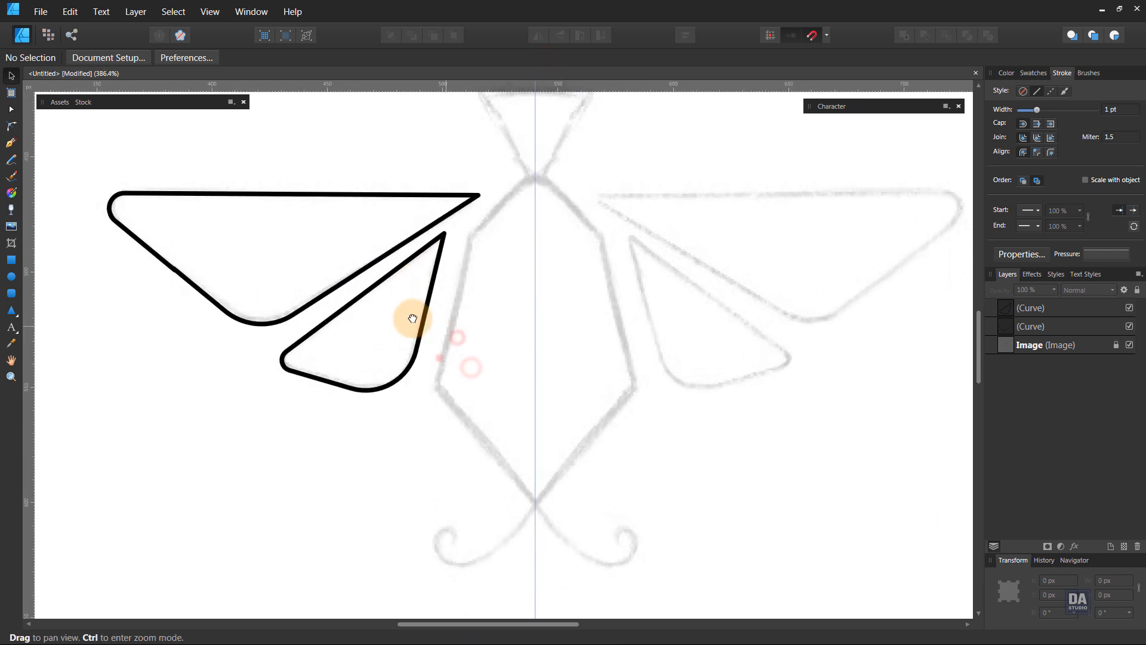
pyautogui.press('m')
pyautogui.moveTo(534, 177); pyautogui.dragTo(469, 503)
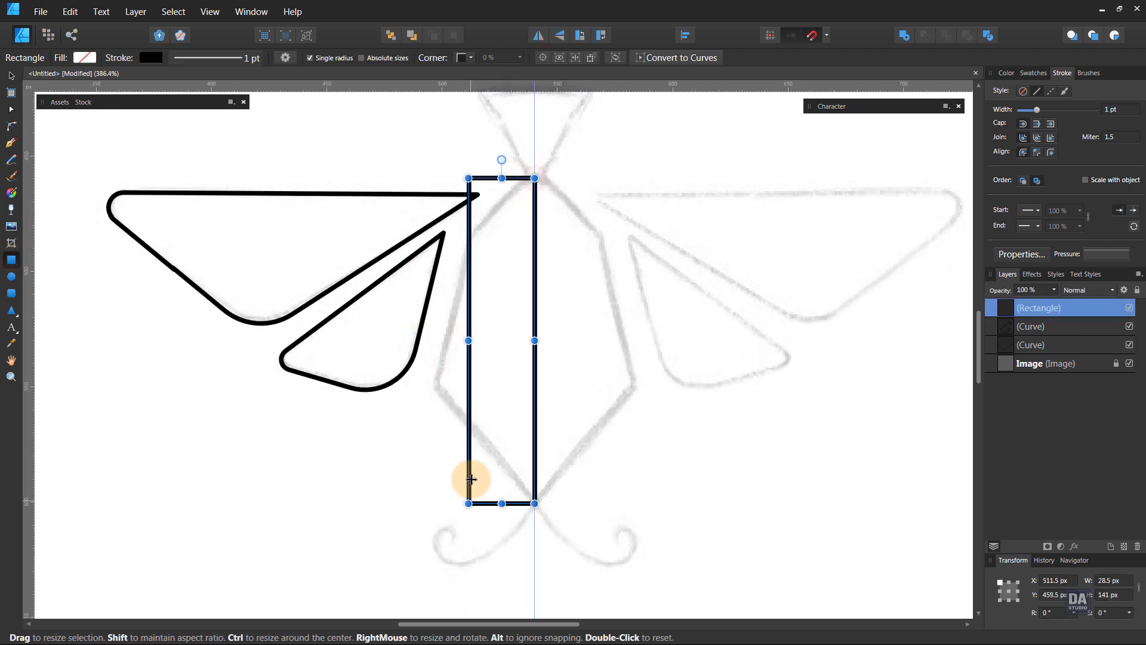
pyautogui.moveTo(468, 341); pyautogui.dragTo(432, 339)
pyautogui.click(661, 57)
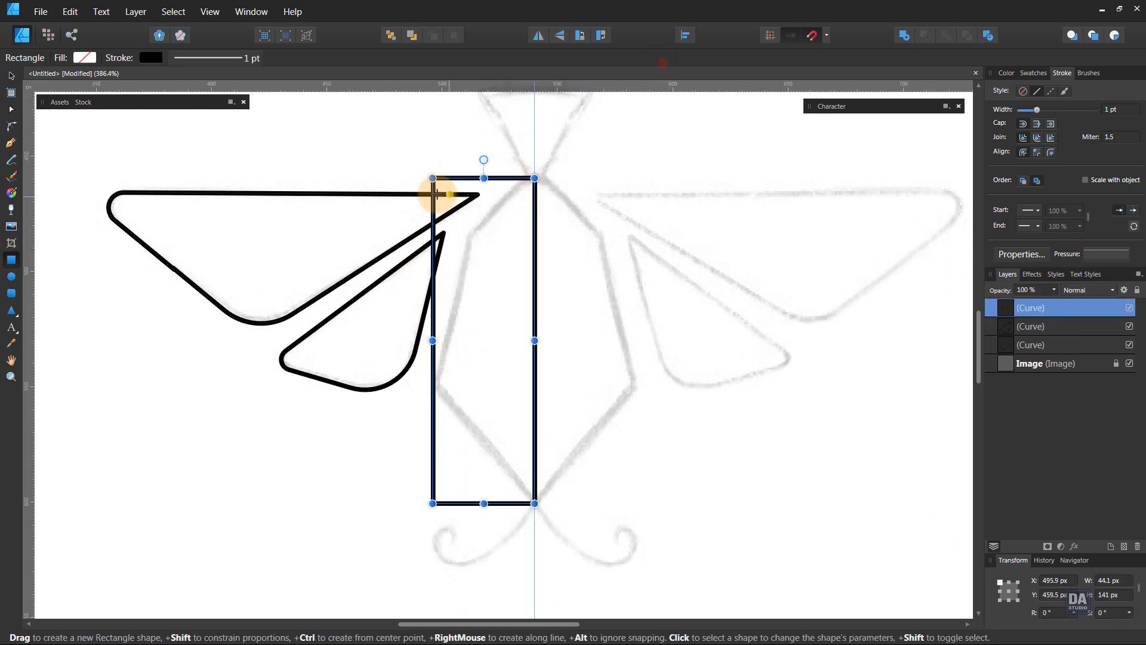
# - Shape the rectangle into the left half of the body by placing its shoulder and hip corners and adding a neck node on the top edge
pyautogui.moveTo(434, 178); pyautogui.dragTo(471, 232)
pyautogui.click(534, 177)
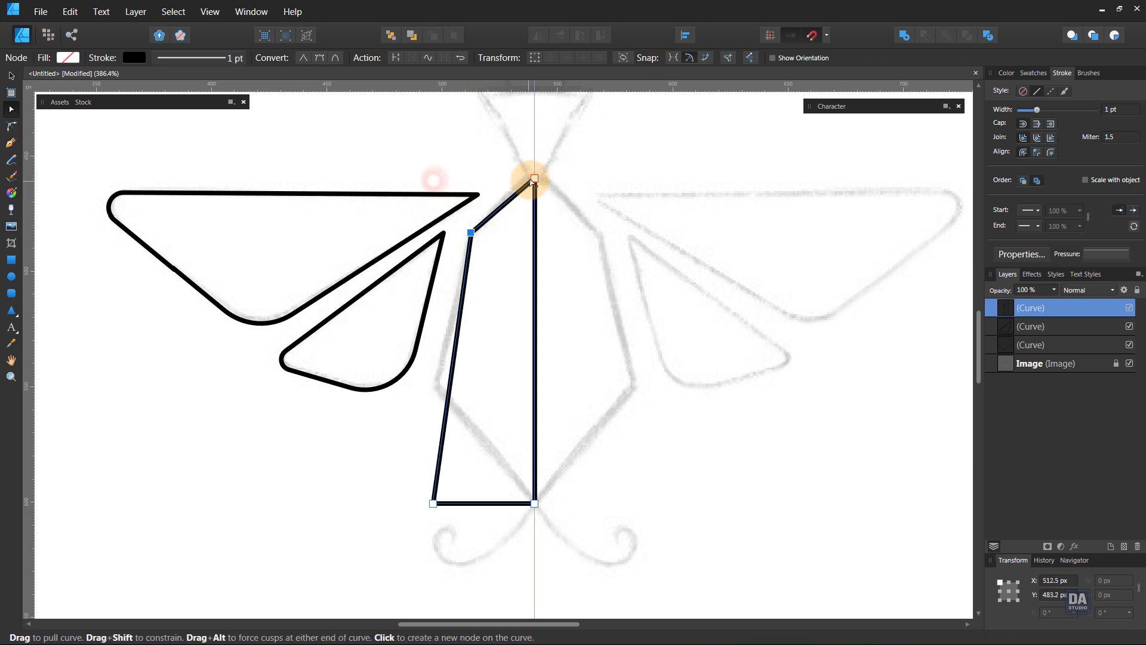
pyautogui.keyDown('ctrl'); pyautogui.scroll(3, 534, 177); pyautogui.keyUp('ctrl')
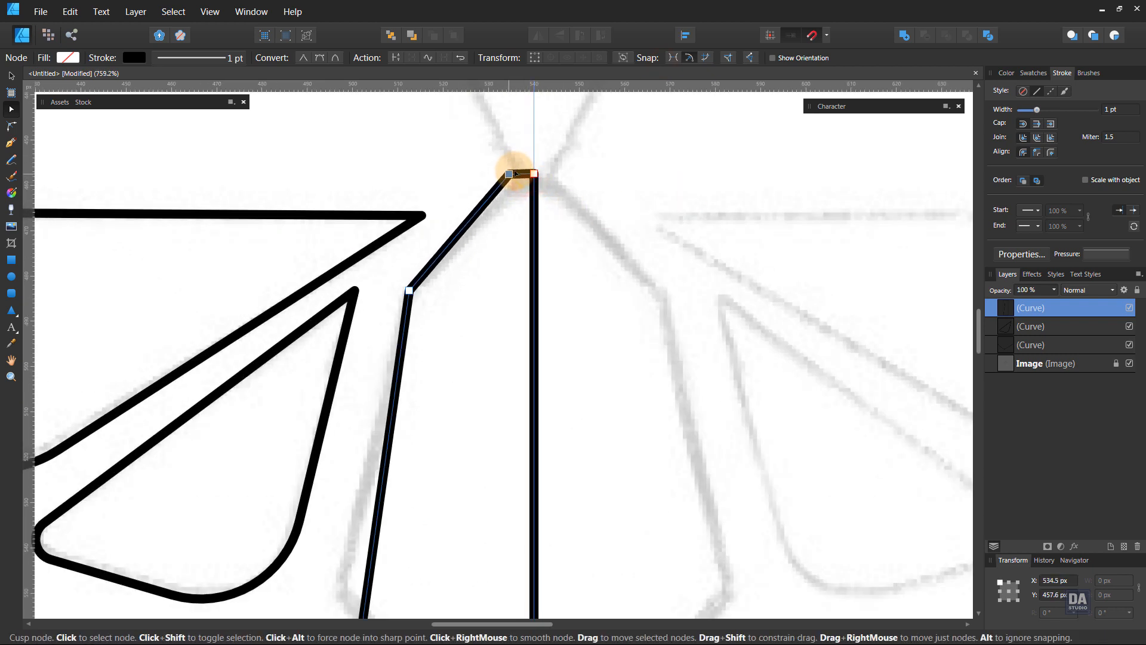
pyautogui.keyDown('ctrl'); pyautogui.scroll(3, 511, 173); pyautogui.keyUp('ctrl')
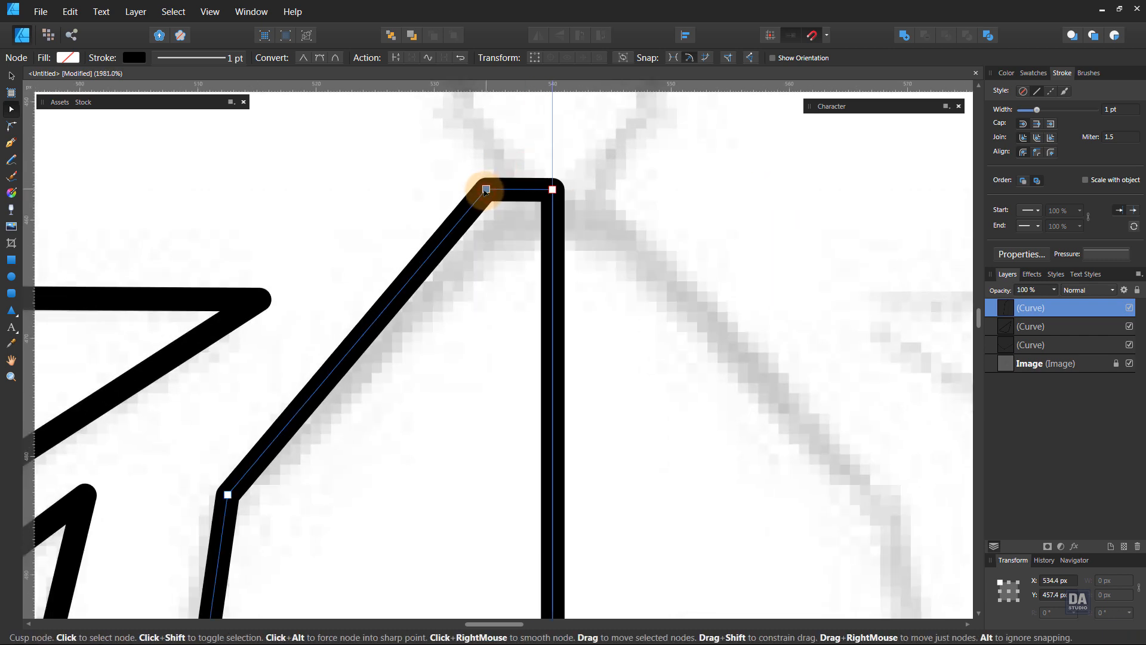
pyautogui.moveTo(486, 189); pyautogui.dragTo(503, 188)
pyautogui.keyDown('ctrl'); pyautogui.scroll(-4, 440, 289); pyautogui.keyUp('ctrl')
pyautogui.scroll(-1, 440, 289)
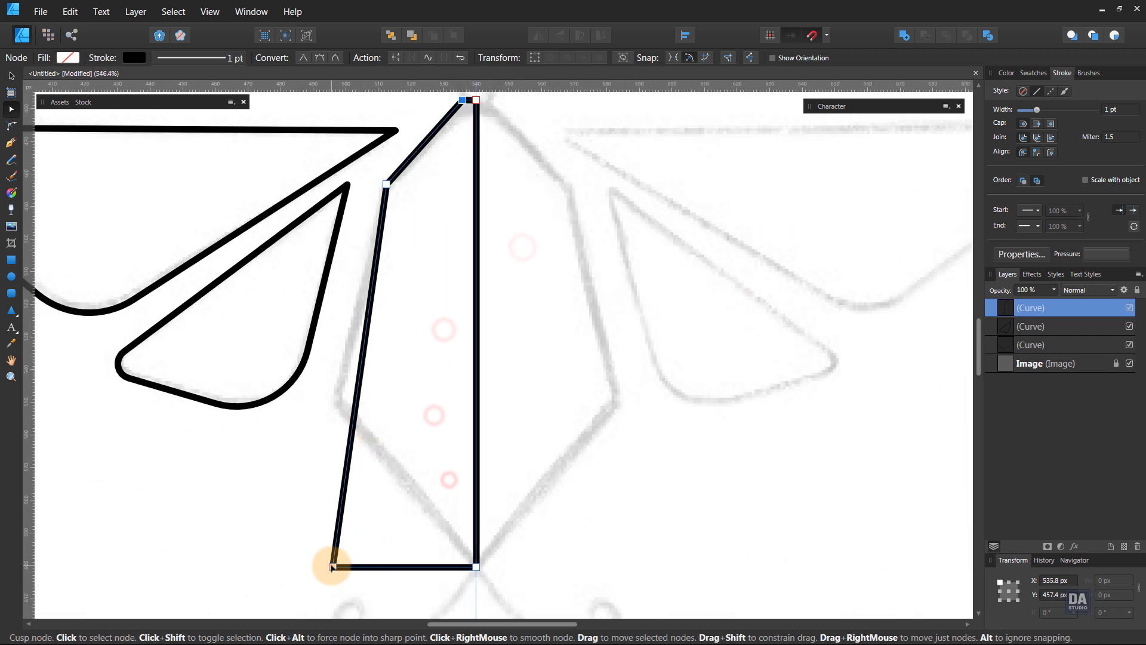
pyautogui.moveTo(332, 566); pyautogui.dragTo(336, 406)
# - Draw a rectangle about 25 × 37 px over the left half of the head, convert it to curves, and taper its lower outer corner to the neck
pyautogui.moveTo(509, 415); pyautogui.dragTo(430, 346)
pyautogui.moveTo(430, 325); pyautogui.dragTo(428, 398)
pyautogui.moveTo(499, 249); pyautogui.dragTo(695, 249)
pyautogui.moveTo(500, 243); pyautogui.dragTo(355, 208)
pyautogui.click(11, 260)
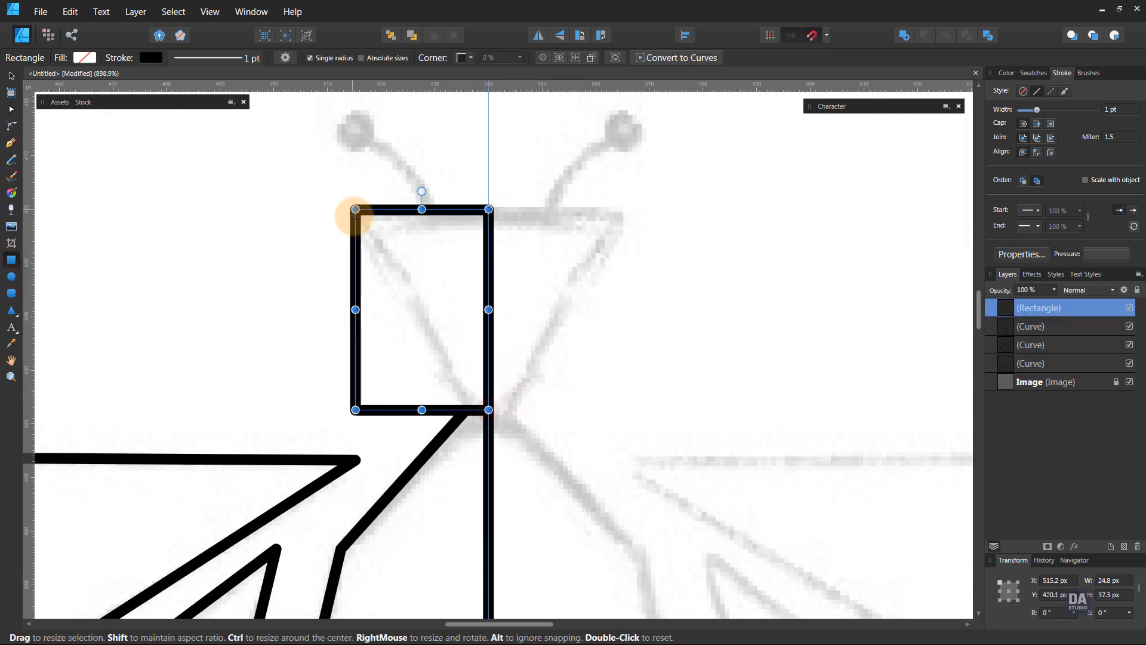
pyautogui.press('a')
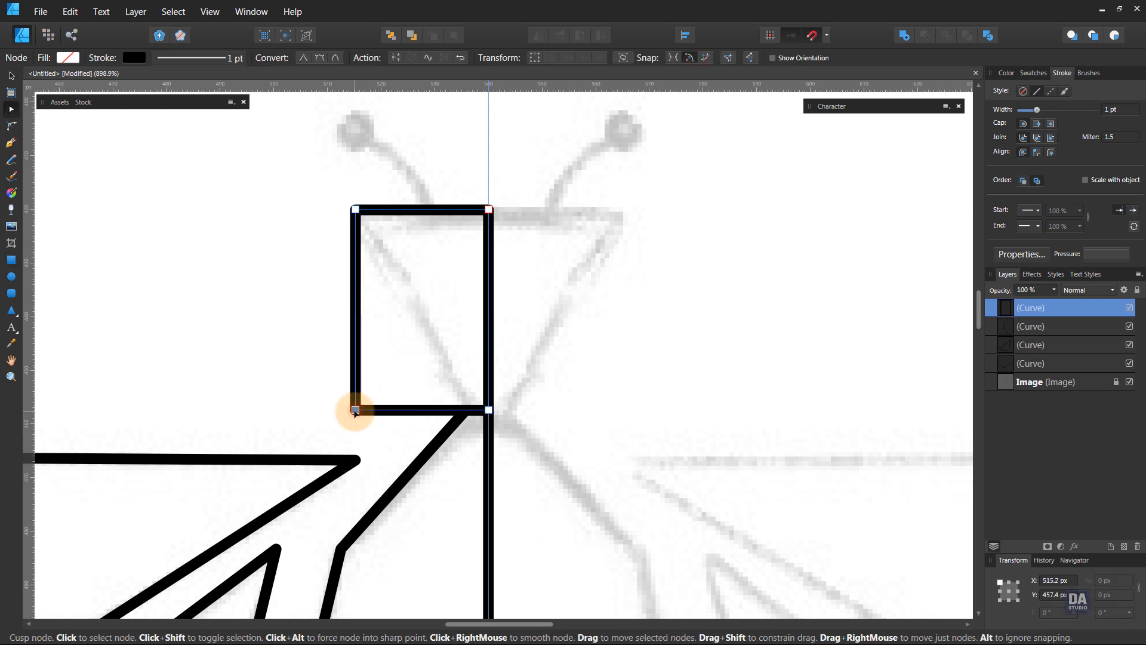
pyautogui.moveTo(355, 410); pyautogui.dragTo(467, 410)
pyautogui.click(567, 397)
# - Duplicate all four left-side outlines, flip the copies horizontally, and place them on the other side of the centre guide
pyautogui.moveTo(539, 398); pyautogui.dragTo(133, 225)
pyautogui.moveTo(409, 397); pyautogui.dragTo(391, 398)
pyautogui.moveTo(558, 510); pyautogui.dragTo(530, 428)
pyautogui.moveTo(506, 384); pyautogui.dragTo(520, 382)
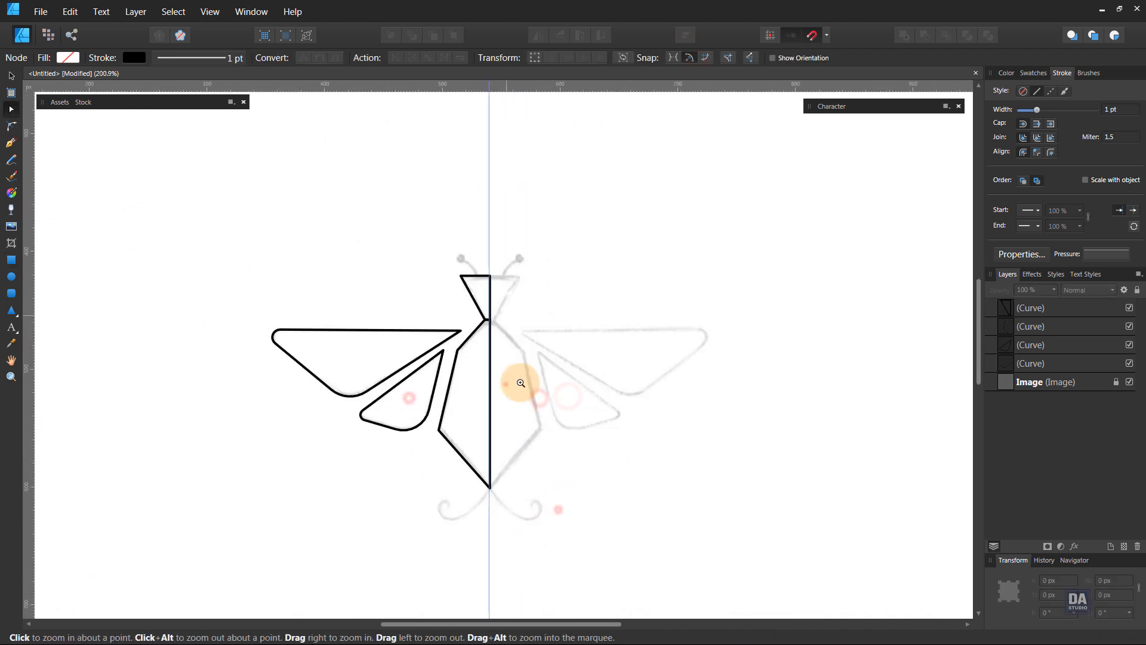
pyautogui.click(520, 382)
pyautogui.press('v')
pyautogui.moveTo(65, 144); pyautogui.dragTo(495, 568)
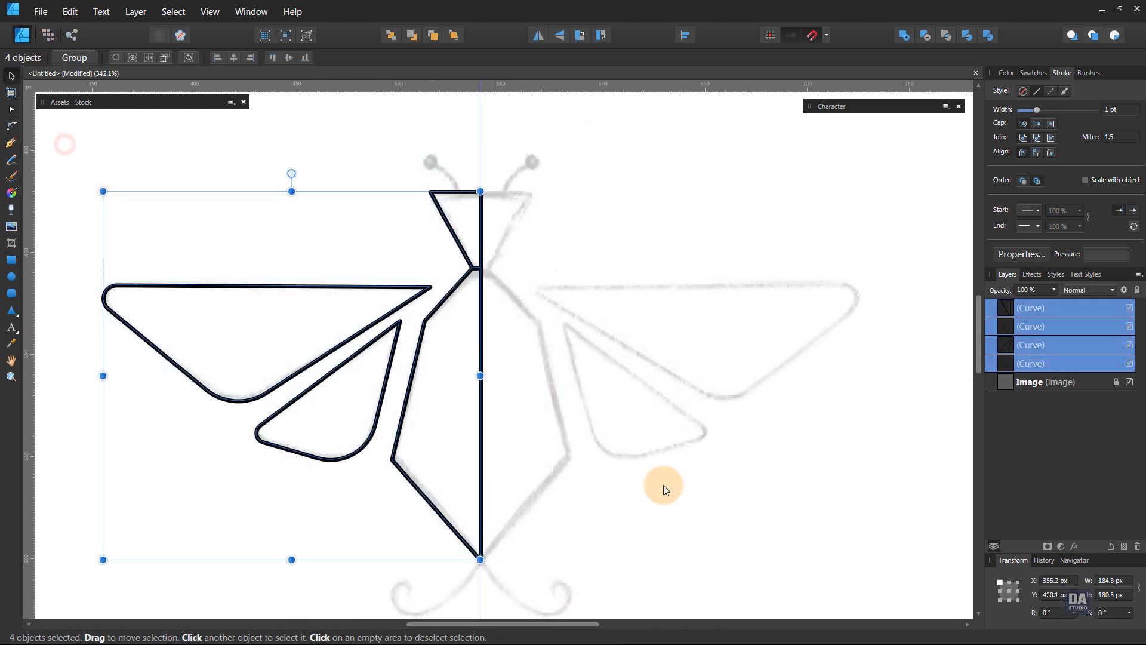
pyautogui.rightClick(949, 349)
pyautogui.click(1004, 178)
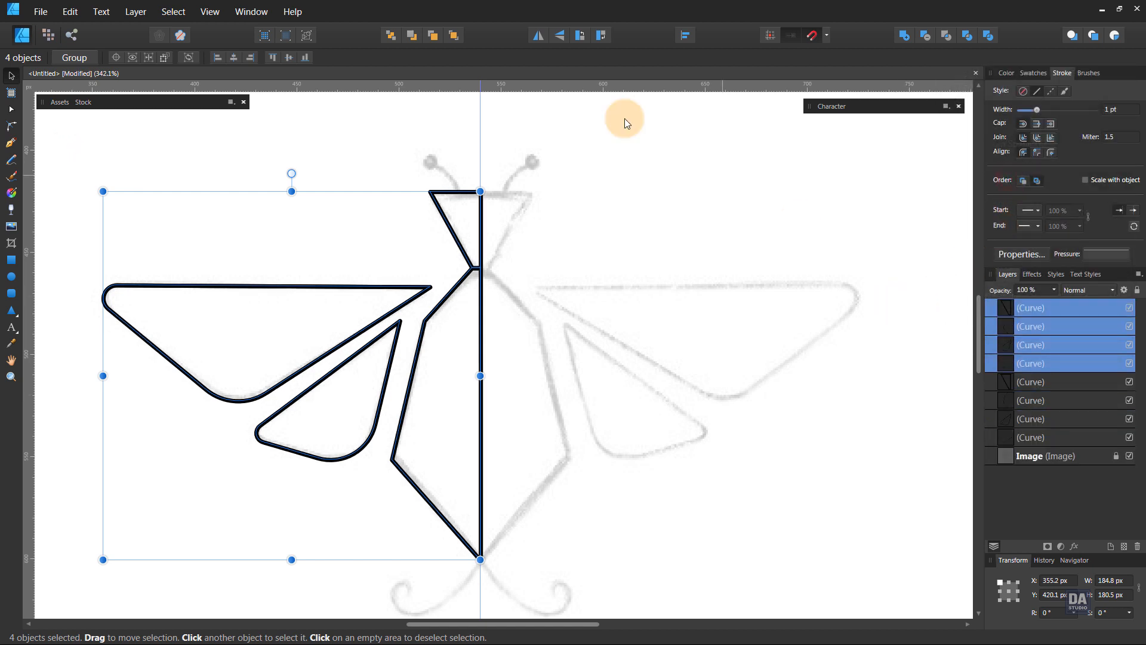
pyautogui.click(534, 36)
pyautogui.moveTo(147, 204); pyautogui.dragTo(525, 253)
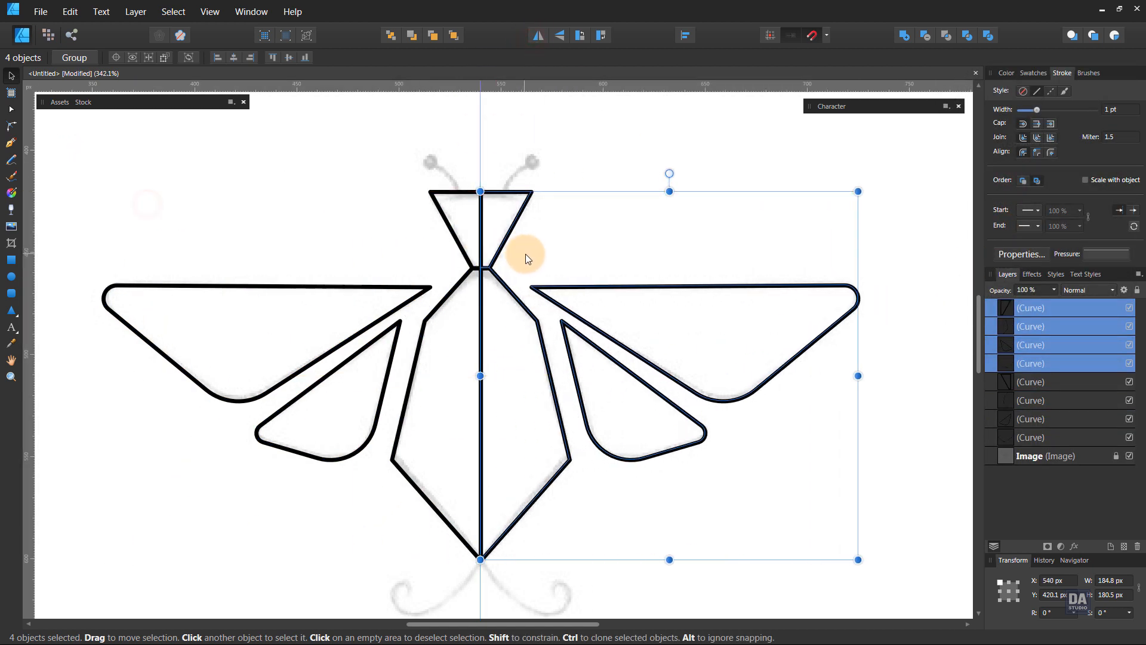
# - Merge the two head halves into one shape and the two body halves into another
pyautogui.click(525, 253)
pyautogui.moveTo(539, 160); pyautogui.dragTo(407, 276)
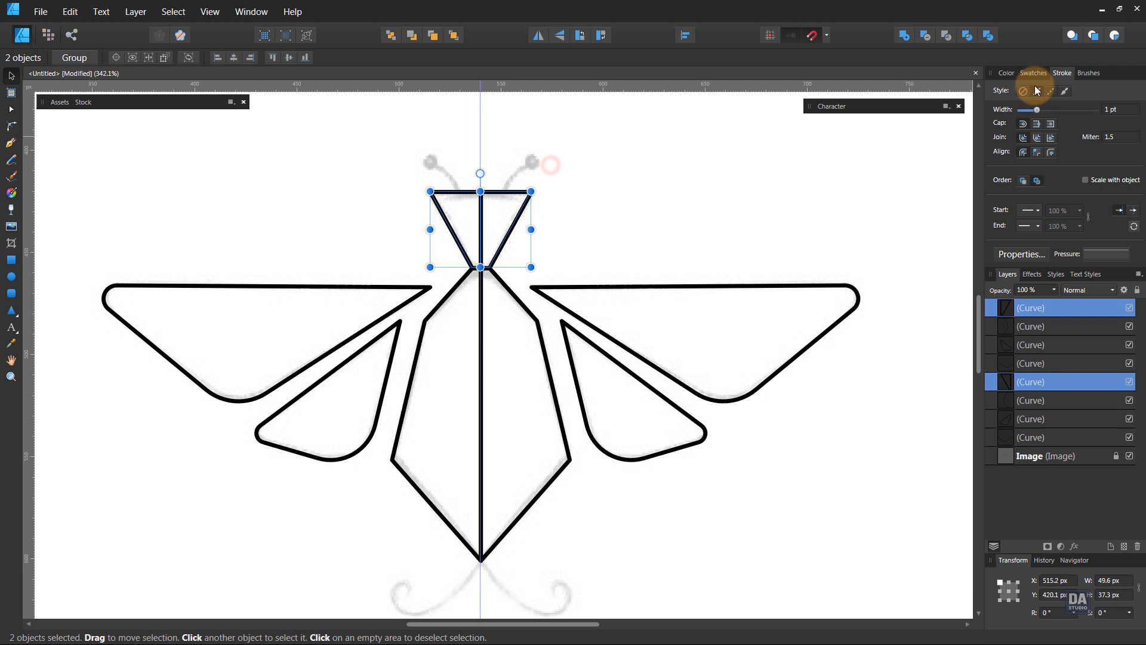
pyautogui.click(904, 37)
pyautogui.click(530, 307)
pyautogui.keyDown('shift'); pyautogui.click(443, 302); pyautogui.keyUp('shift')
pyautogui.click(901, 37)
pyautogui.click(679, 211)
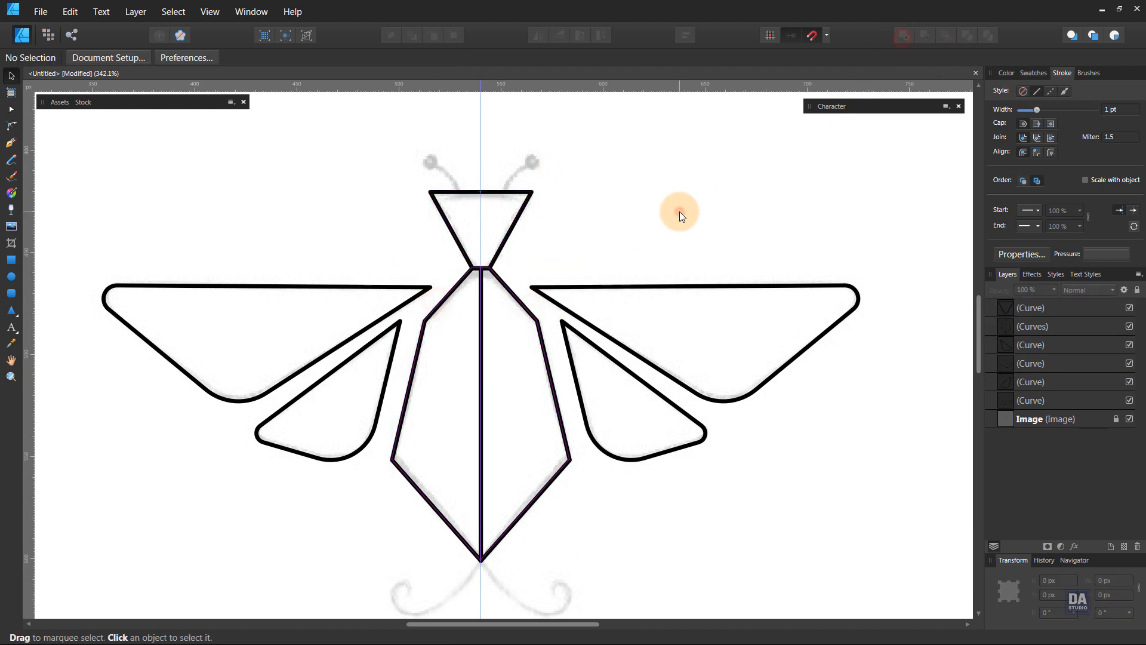
# - Fill both upper wings with the purple-pink-orange swatch from Fancy Gradient 2 and remove their black outlines
pyautogui.moveTo(594, 225); pyautogui.dragTo(678, 276)
pyautogui.moveTo(549, 329); pyautogui.dragTo(555, 321)
pyautogui.click(397, 258)
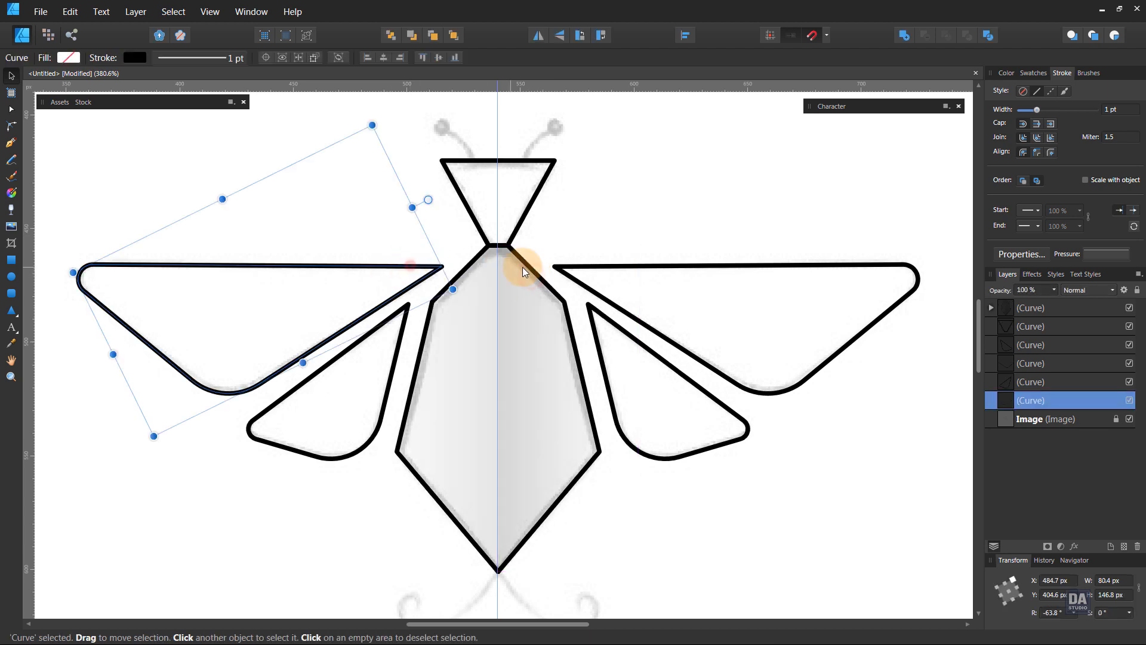
pyautogui.keyDown('shift'); pyautogui.click(585, 263); pyautogui.keyUp('shift')
pyautogui.click(1041, 77)
pyautogui.click(1037, 171)
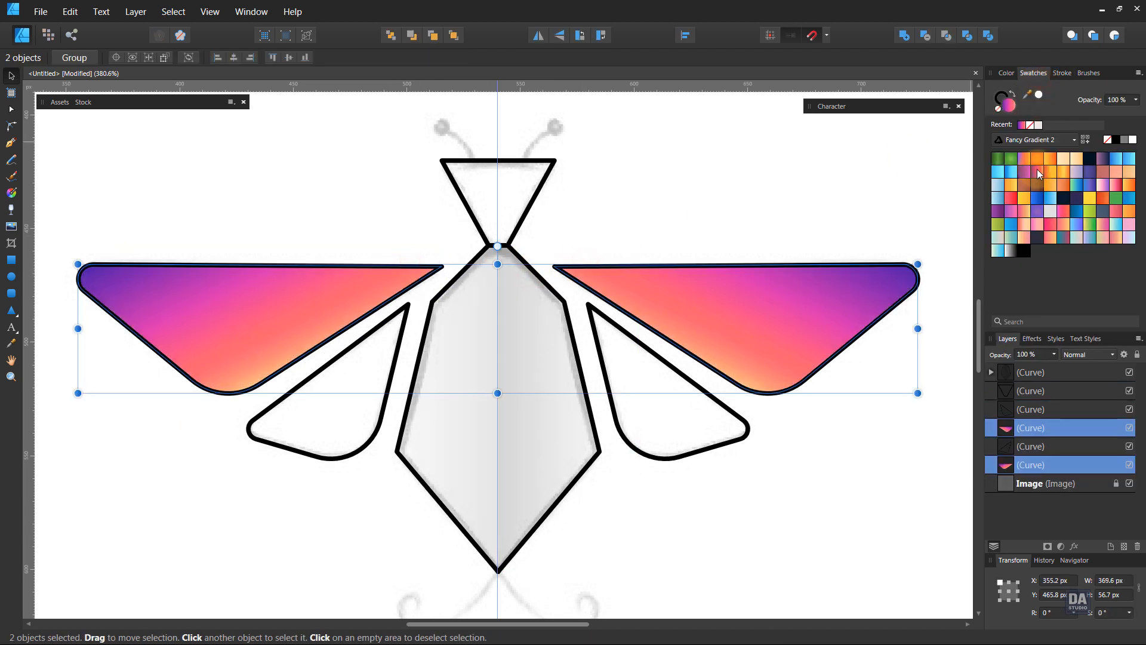
pyautogui.click(1000, 109)
# - Fill both lower wings with the green-yellow gradient swatch and remove their black outlines
pyautogui.click(401, 351)
pyautogui.keyDown('shift'); pyautogui.click(711, 352); pyautogui.keyUp('shift')
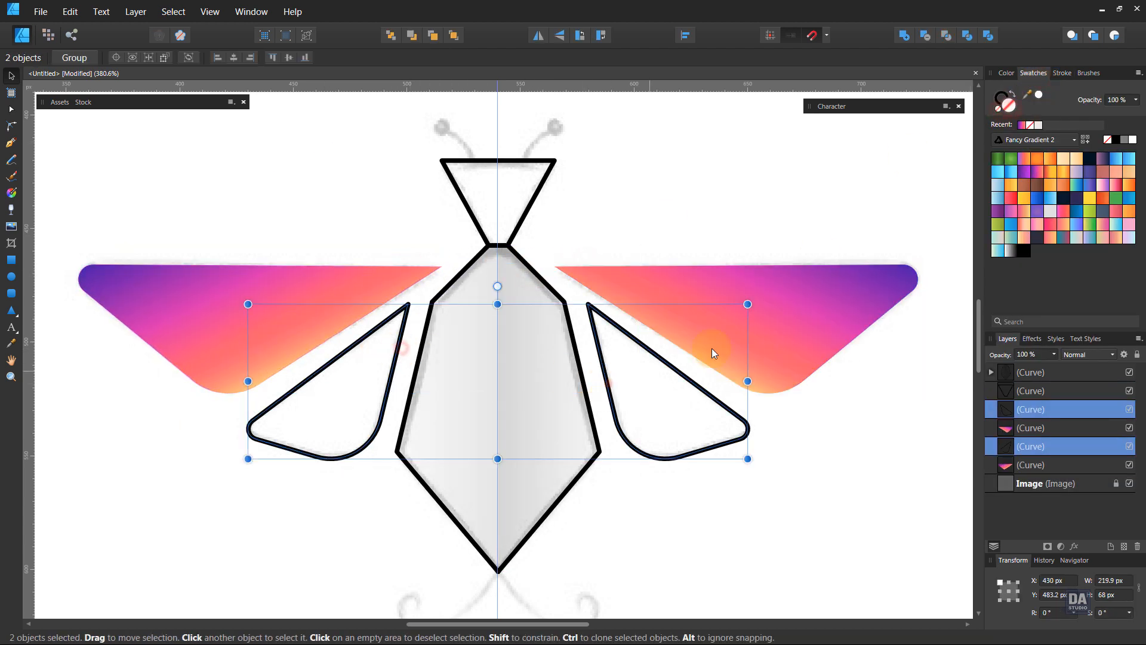
pyautogui.click(1087, 226)
pyautogui.click(1001, 110)
# - Fill the body and the head with the light blue gradient swatch and remove their outlines
pyautogui.click(591, 423)
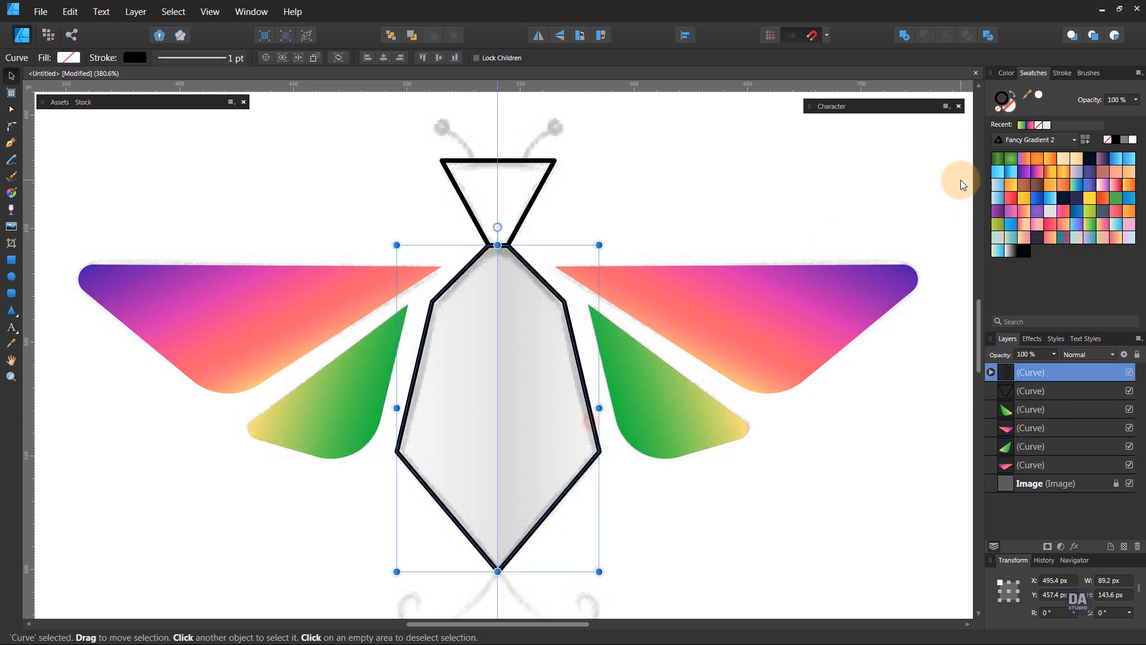
pyautogui.click(1004, 172)
pyautogui.click(589, 176)
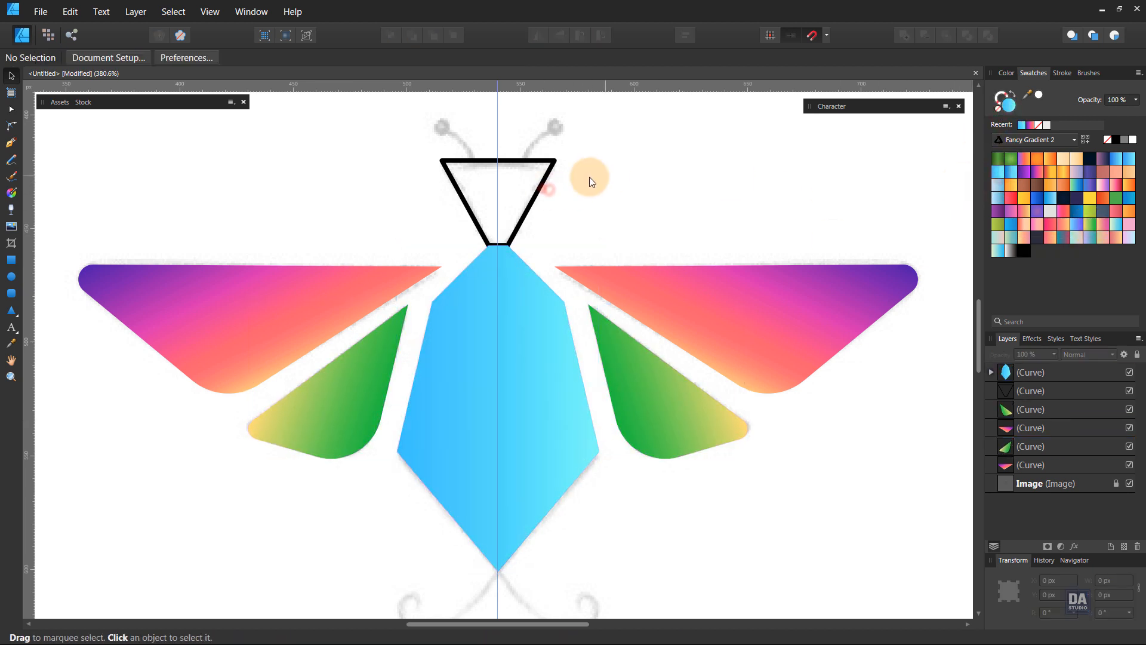
pyautogui.click(467, 201)
pyautogui.click(1000, 111)
pyautogui.click(542, 243)
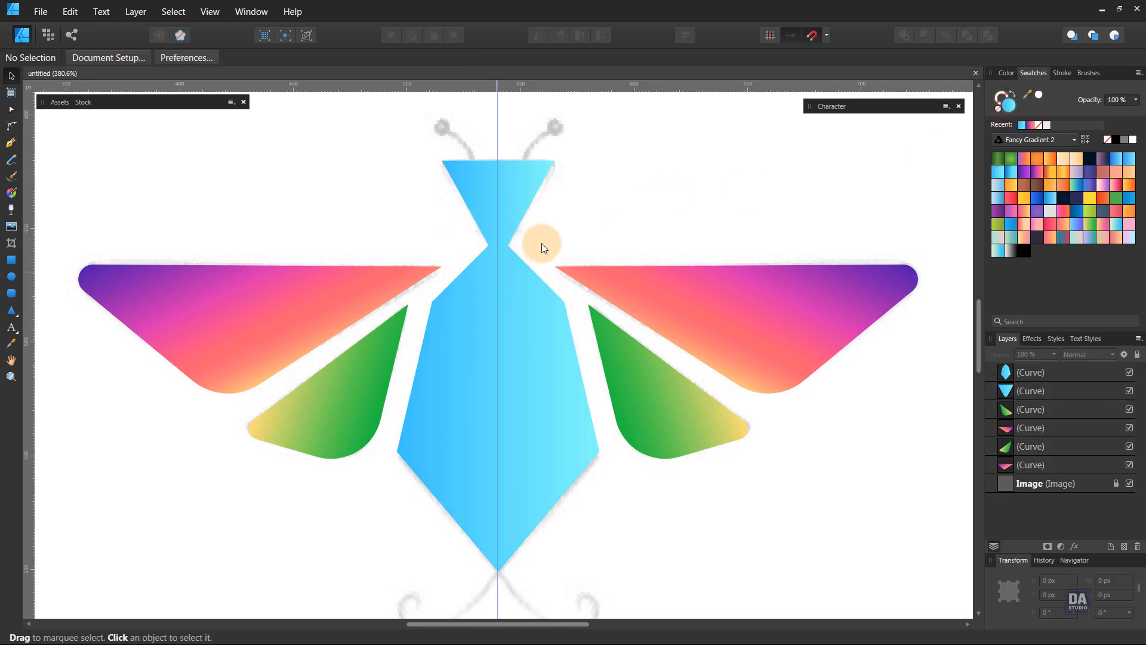
# - Redirect the head and body gradients vertically, with the lighter cyan at the top and the deeper blue at the bottom
pyautogui.click(518, 219)
pyautogui.press('g')
pyautogui.click(530, 384)
pyautogui.moveTo(496, 566); pyautogui.dragTo(497, 245)
# - Redirect both upper wing gradients to run from purple near the body to orange at the outer tips
pyautogui.click(678, 210)
pyautogui.click(673, 287)
pyautogui.click(378, 298)
pyautogui.moveTo(431, 344); pyautogui.dragTo(81, 269)
pyautogui.click(777, 336)
pyautogui.moveTo(570, 328); pyautogui.dragTo(917, 264)
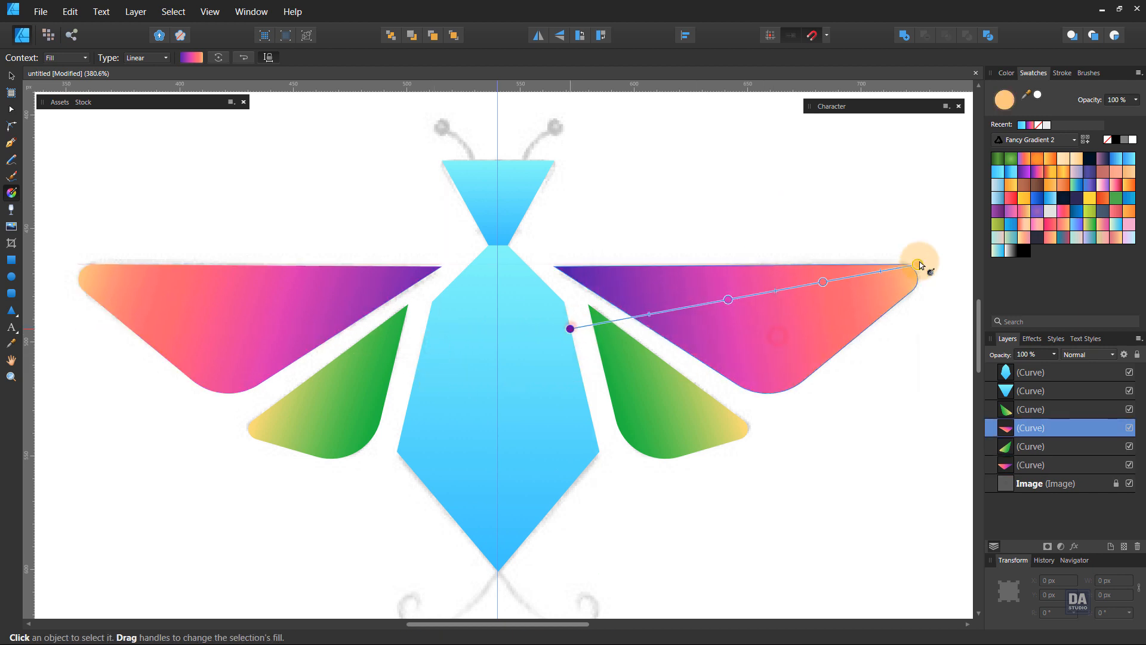
# - Redirect both lower wing gradients to run diagonally from yellow at the inner tips to green at the outer lower edges
pyautogui.click(345, 409)
pyautogui.moveTo(409, 302); pyautogui.dragTo(302, 481)
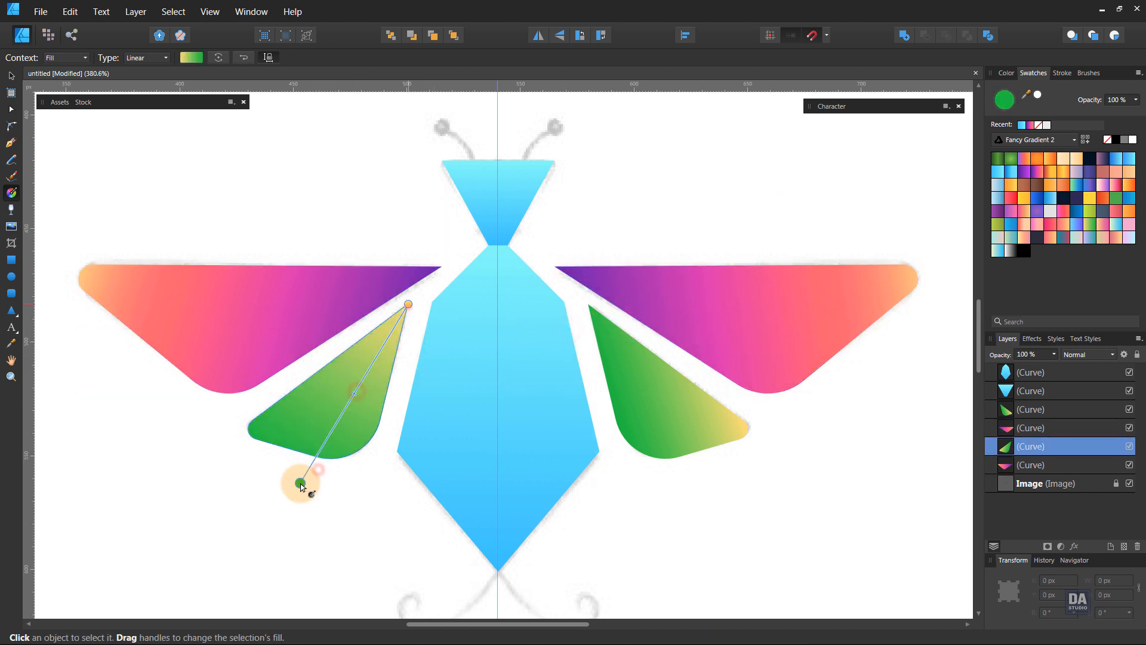
pyautogui.click(643, 425)
pyautogui.moveTo(582, 304); pyautogui.dragTo(705, 469)
pyautogui.click(639, 511)
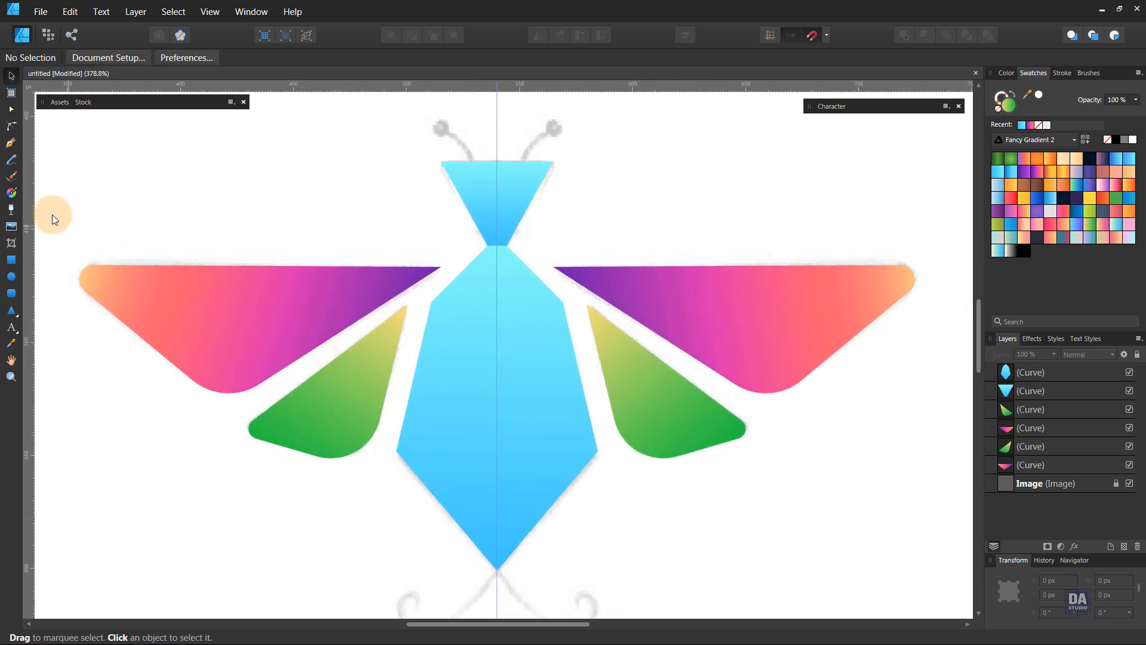
# - Draw a triangle over the lower half of the left upper wing, filled with a black-to-transparent gradient that is darkest near the body
pyautogui.press('p')
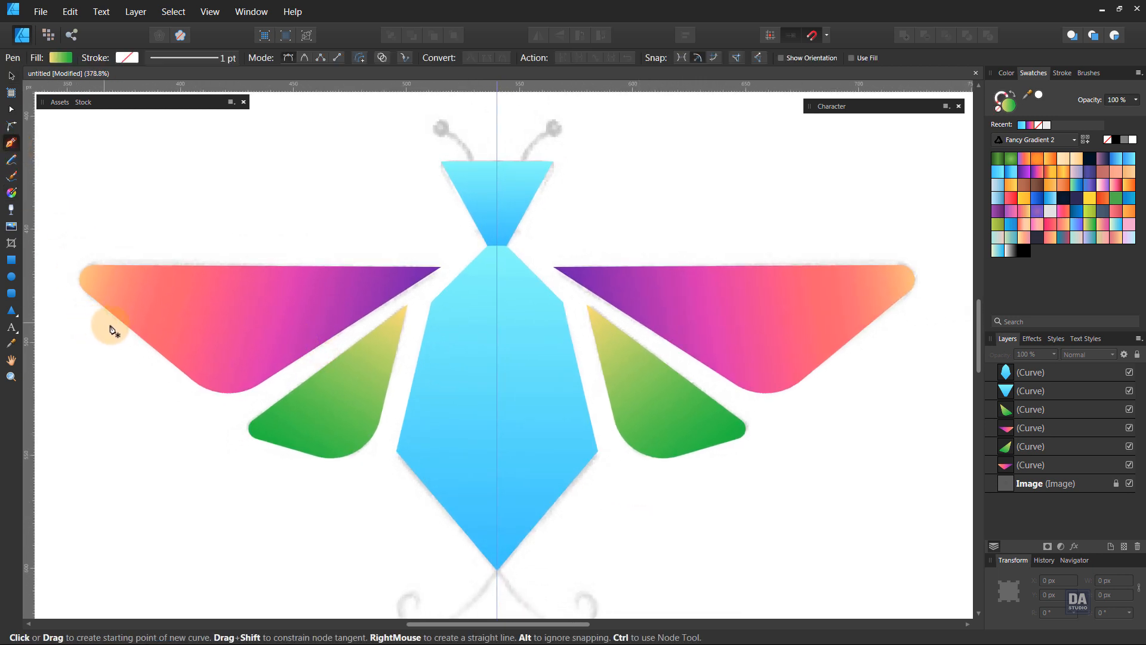
pyautogui.click(441, 267)
pyautogui.click(105, 340)
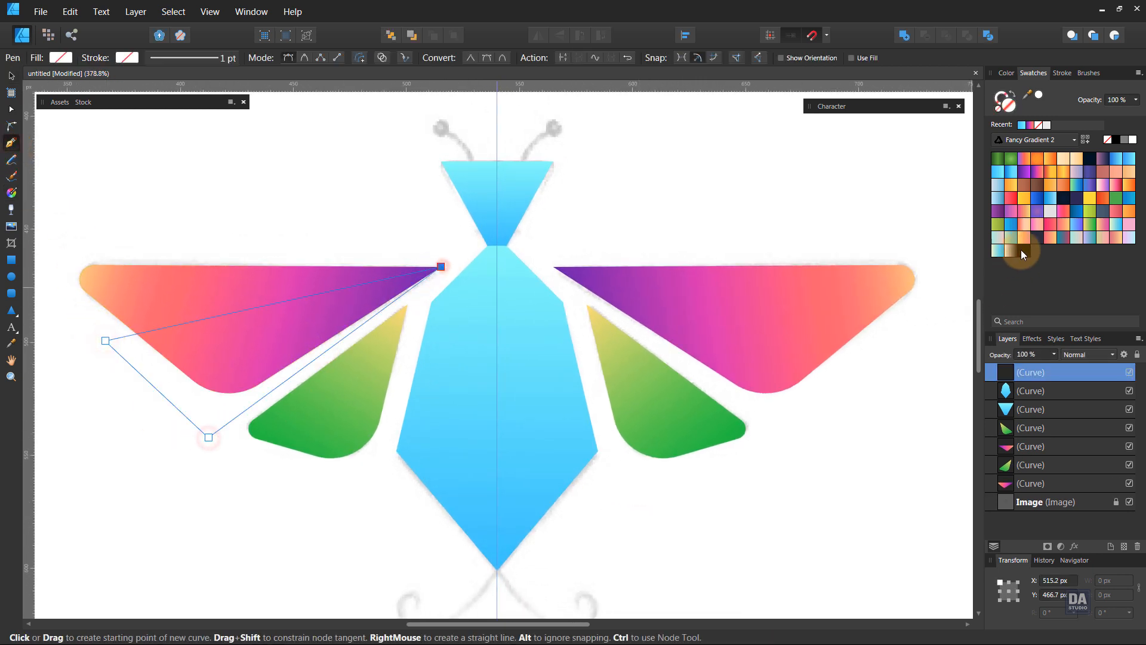
pyautogui.click(1022, 253)
pyautogui.press('g')
pyautogui.moveTo(493, 412); pyautogui.dragTo(97, 380)
# - Set the shading triangle to Overlay blending at 50% opacity and clip it inside the left upper wing
pyautogui.click(1079, 357)
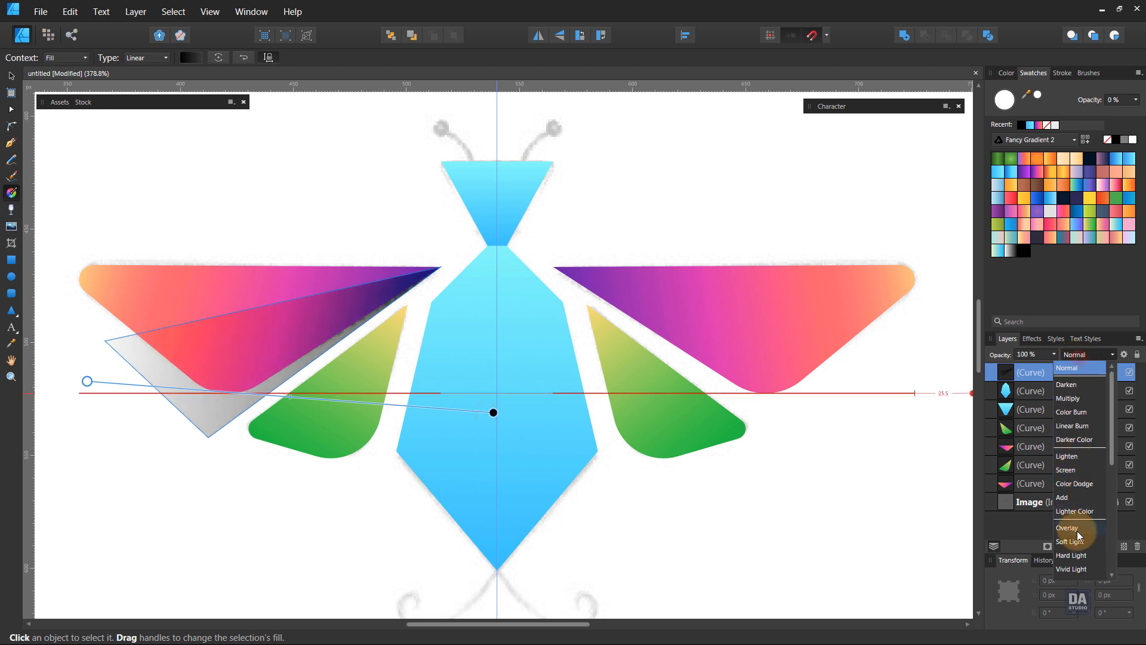
pyautogui.moveTo(1037, 368); pyautogui.dragTo(1067, 488)
pyautogui.press('v')
pyautogui.click(794, 526)
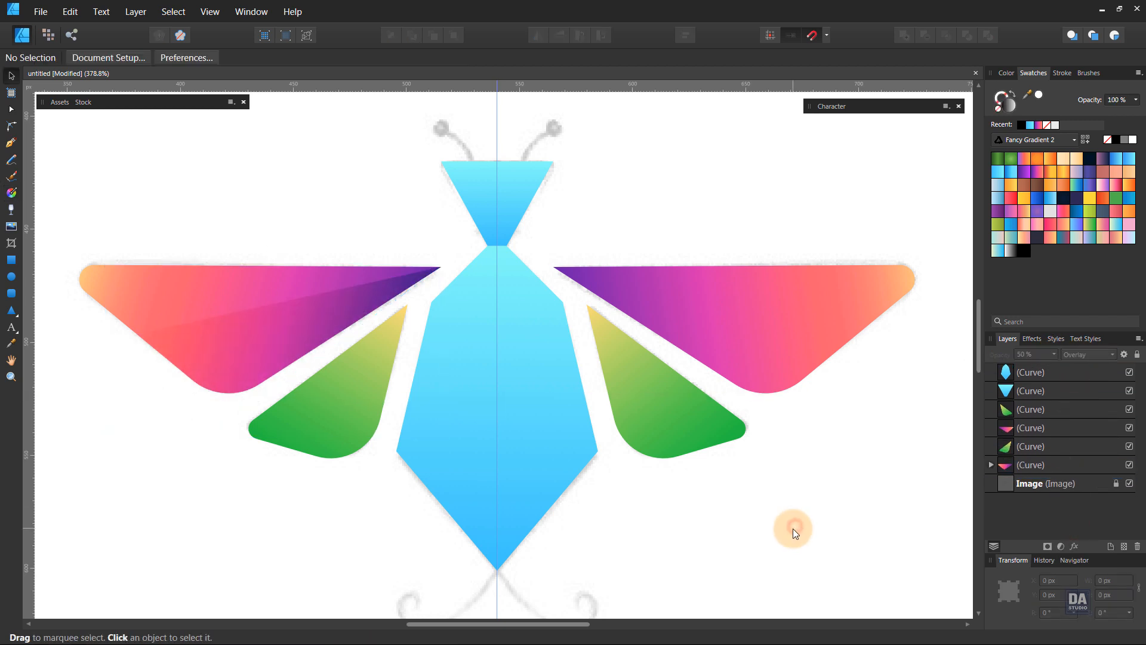
# - Undo clipping the shading triangle inside the left upper wing
pyautogui.hotkey('ctrl', 'z')
pyautogui.hotkey('ctrl', 'z')
pyautogui.click(869, 472)
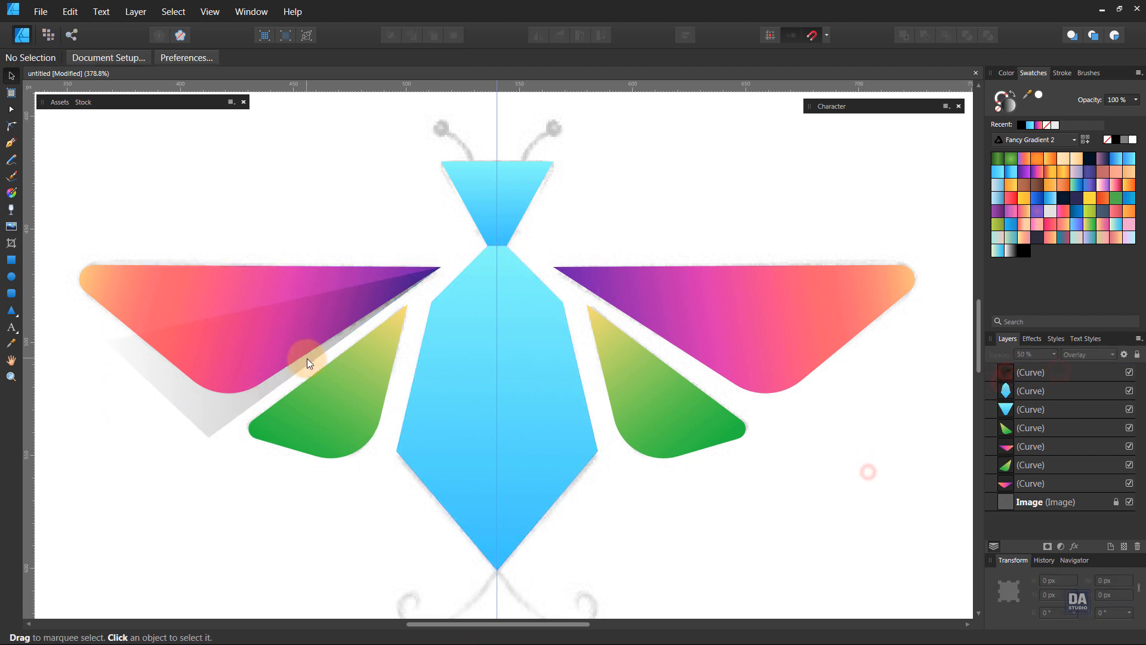
# - Draw a triangle over the inner half of the left lower wing with the black-to-transparent gradient, Overlay blending and 50% opacity
pyautogui.press('p')
pyautogui.click(407, 304)
pyautogui.moveTo(295, 476); pyautogui.dragTo(383, 484)
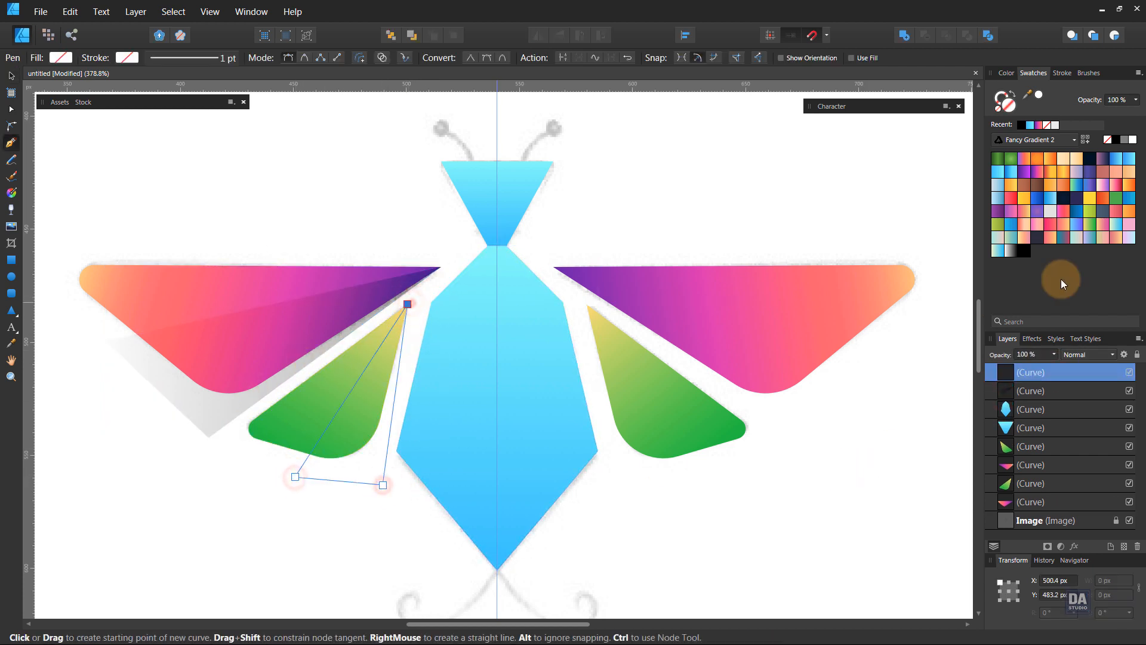
pyautogui.click(1024, 251)
pyautogui.click(1087, 355)
pyautogui.click(1076, 525)
pyautogui.keyDown('ctrl'); pyautogui.click(798, 481); pyautogui.keyUp('ctrl')
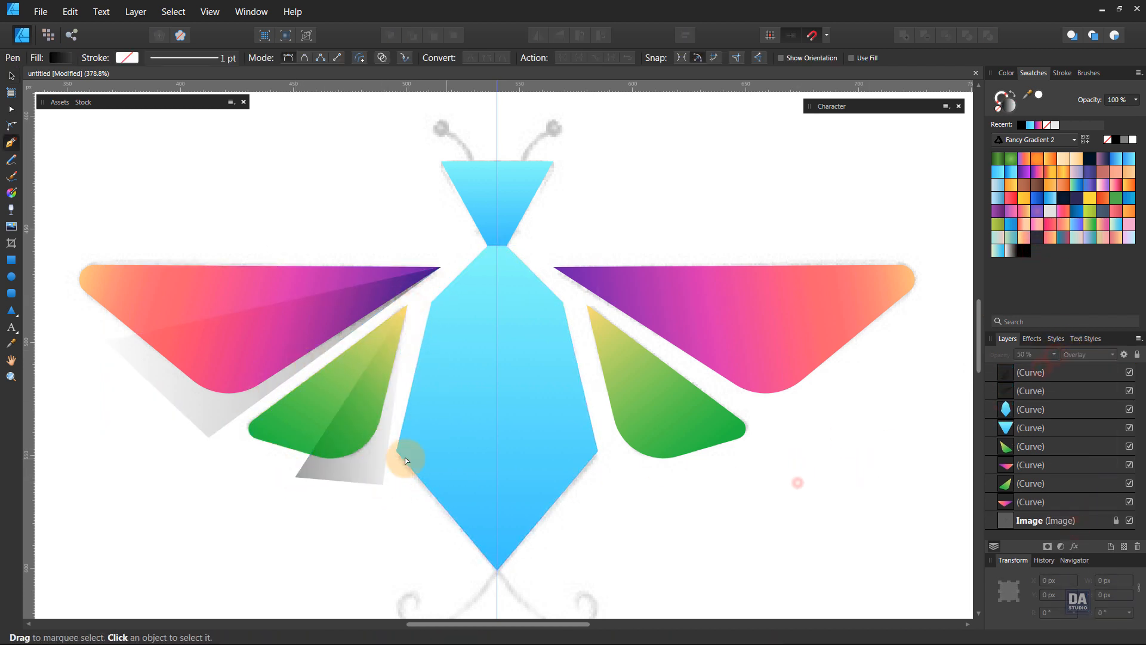
# - Redirect the lower wing triangle's gradient to fade from dark at the inner tip to transparent below the wing
pyautogui.keyDown('ctrl'); pyautogui.click(375, 455); pyautogui.keyUp('ctrl')
pyautogui.press('g')
pyautogui.moveTo(402, 284); pyautogui.dragTo(332, 542)
pyautogui.click(426, 573)
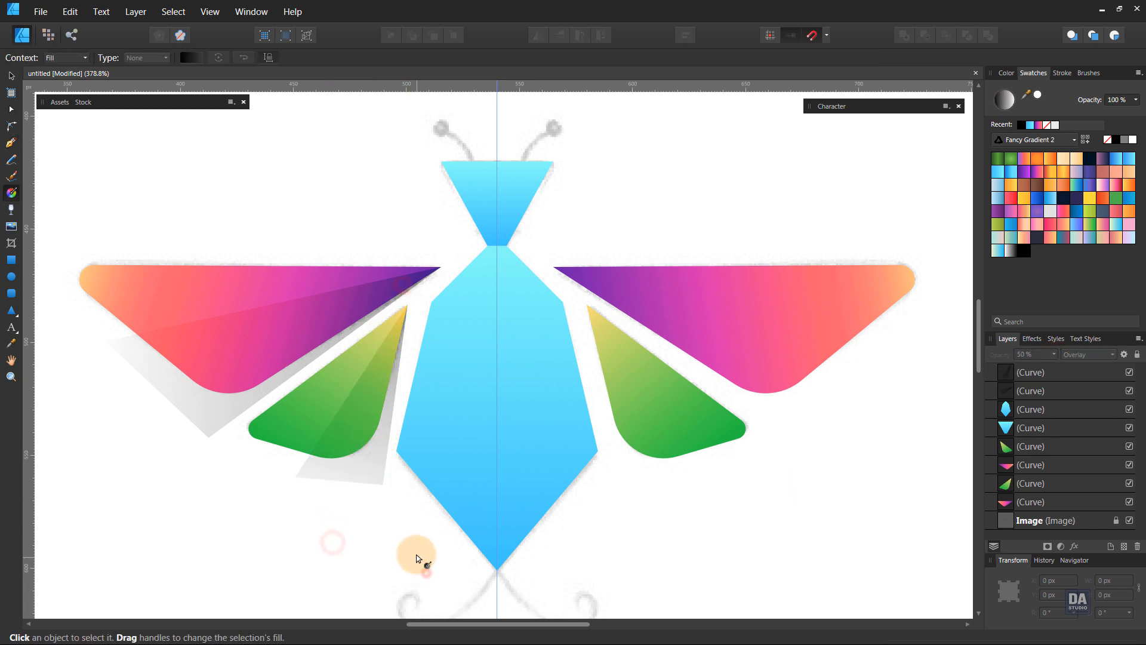
# - Duplicate both shading triangles, flip the copies horizontally and place them in mirrored positions over the right wings
pyautogui.click(366, 467)
pyautogui.keyDown('shift'); pyautogui.click(216, 413); pyautogui.keyUp('shift')
pyautogui.moveTo(215, 412); pyautogui.dragTo(430, 413)
pyautogui.click(538, 35)
pyautogui.moveTo(544, 377); pyautogui.dragTo(777, 375)
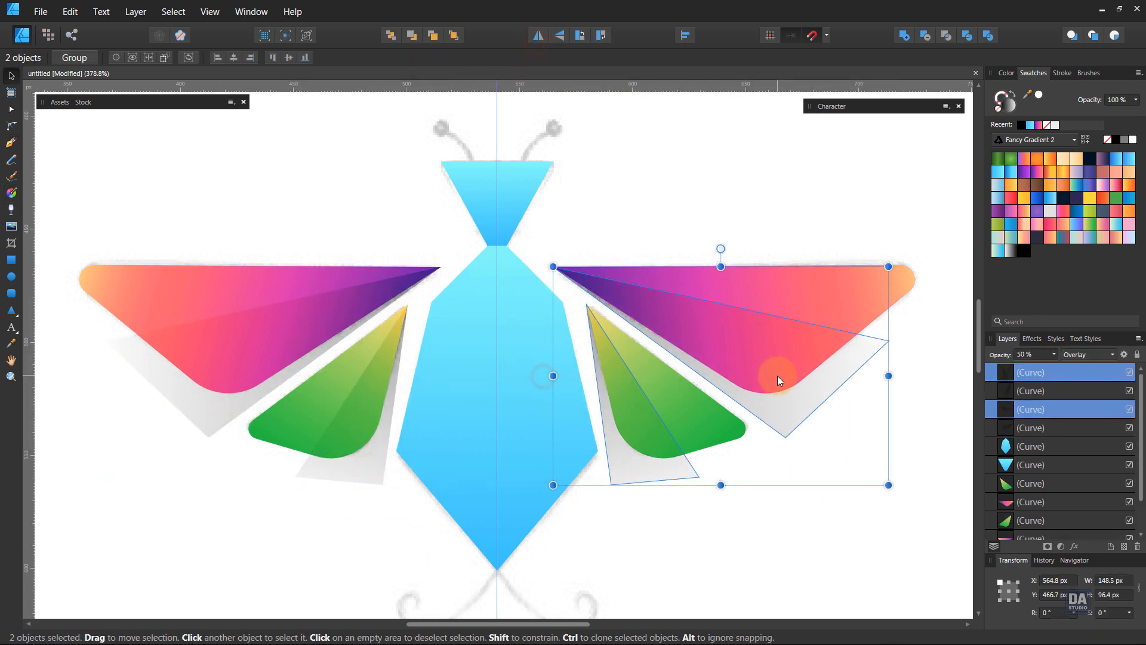
pyautogui.click(809, 451)
# - Clip each of the four shading triangles inside the wing it covers
pyautogui.click(279, 352)
pyautogui.moveTo(1061, 429); pyautogui.dragTo(1036, 500)
pyautogui.moveTo(1053, 375); pyautogui.dragTo(1068, 427)
pyautogui.click(842, 495)
# - Duplicate all four wings and move the copies to the top of the layer stack
pyautogui.click(266, 281)
pyautogui.keyDown('shift'); pyautogui.click(335, 406); pyautogui.keyUp('shift')
pyautogui.keyDown('shift'); pyautogui.click(693, 410); pyautogui.keyUp('shift')
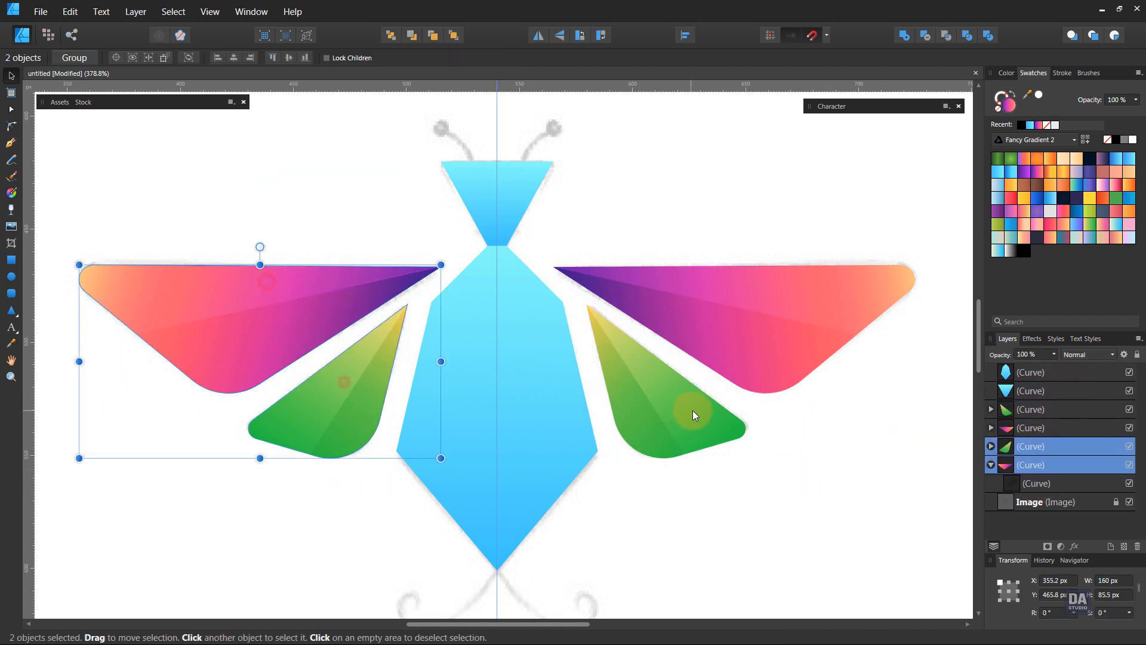
pyautogui.keyDown('shift'); pyautogui.click(766, 337); pyautogui.keyUp('shift')
pyautogui.rightClick(1040, 405)
pyautogui.click(975, 219)
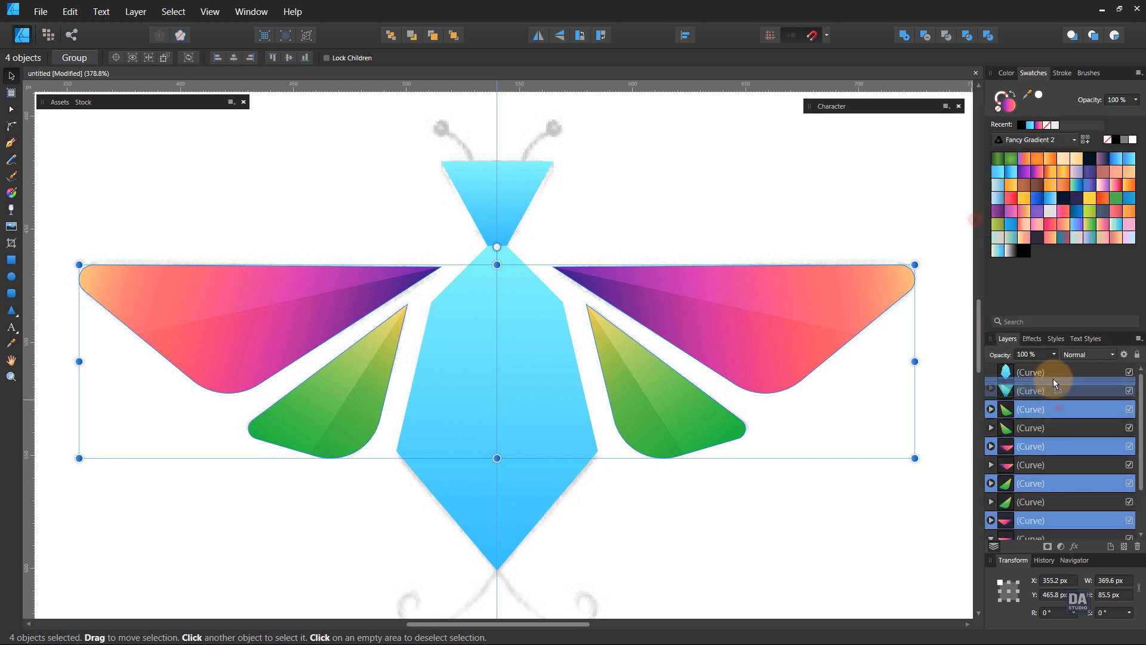
pyautogui.click(1015, 373)
# - Delete the clipped shading triangles from the duplicated wings
pyautogui.click(1032, 391)
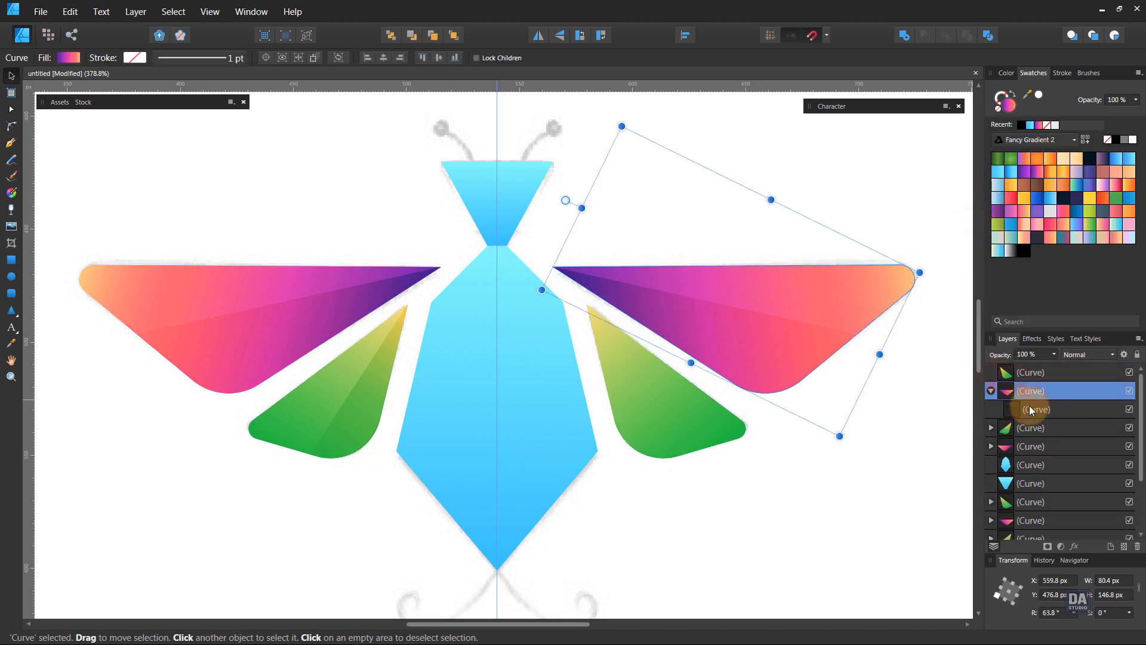
pyautogui.click(1006, 410)
pyautogui.click(991, 428)
pyautogui.click(1026, 446)
pyautogui.press('Delete')
# - Fill the four duplicated wings with the white-to-transparent gradient swatch
pyautogui.click(1044, 428)
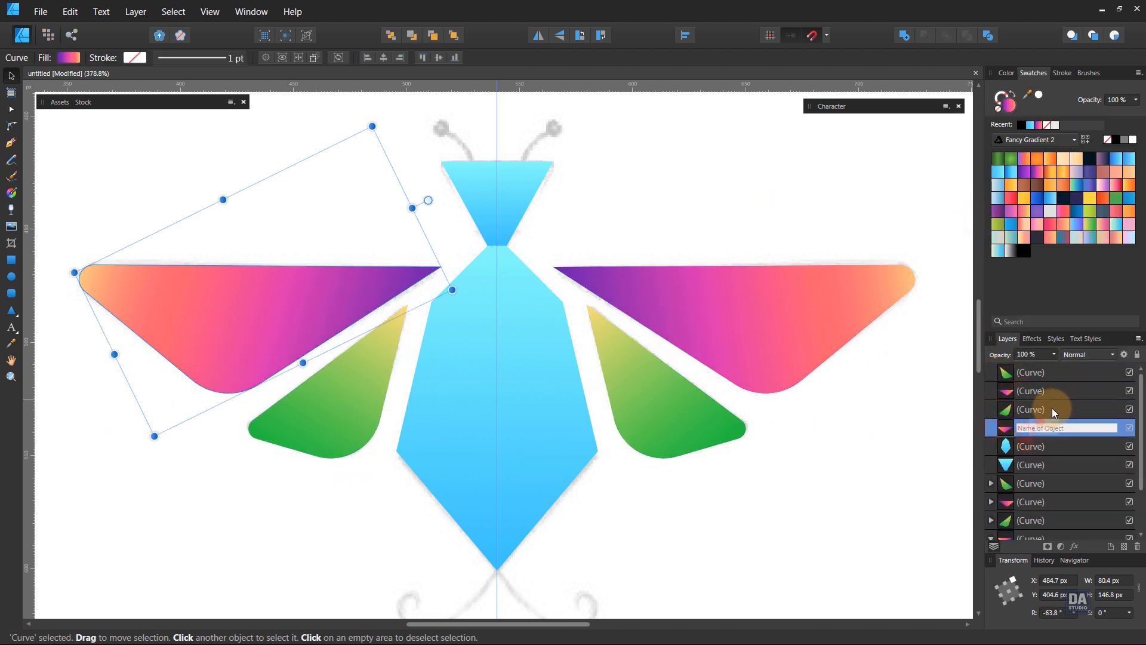
pyautogui.keyDown('shift'); pyautogui.click(1051, 408); pyautogui.keyUp('shift')
pyautogui.keyDown('shift'); pyautogui.click(1051, 391); pyautogui.keyUp('shift')
pyautogui.click(1045, 428)
pyautogui.keyDown('shift'); pyautogui.click(1052, 391); pyautogui.keyUp('shift')
pyautogui.click(1012, 253)
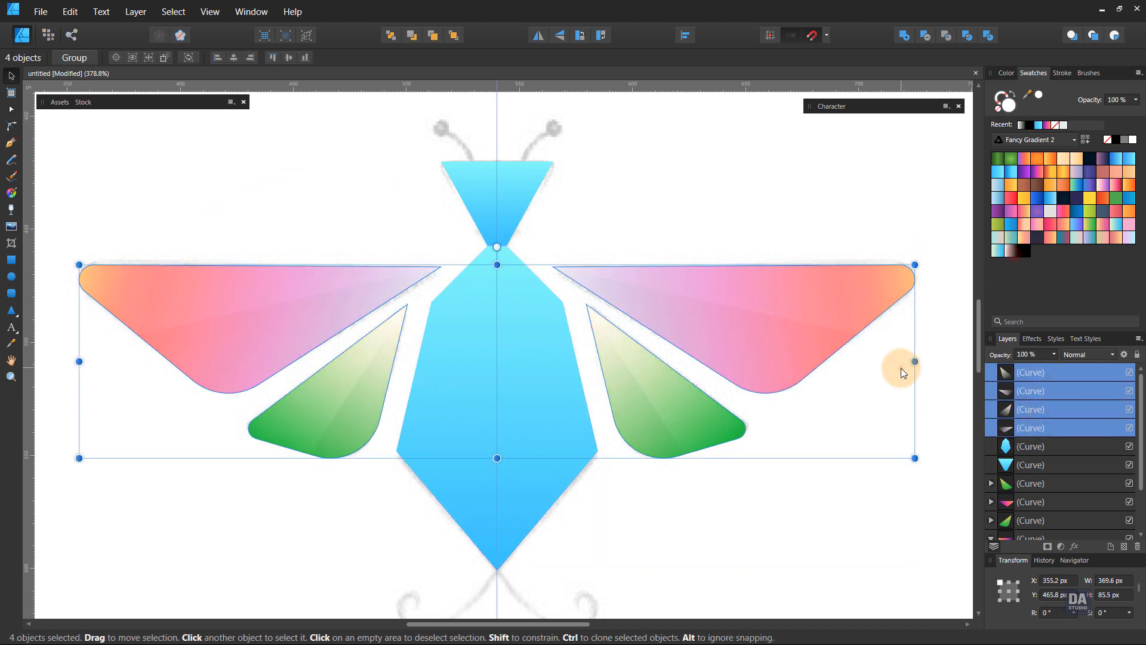
pyautogui.click(900, 368)
# - Scale down the white copy on the left upper wing and position it inside the wing with a margin all round
pyautogui.click(767, 361)
pyautogui.keyDown('shift'); pyautogui.click(703, 401); pyautogui.keyUp('shift')
pyautogui.keyDown('shift'); pyautogui.click(347, 400); pyautogui.keyUp('shift')
pyautogui.keyDown('shift'); pyautogui.click(280, 323); pyautogui.keyUp('shift')
pyautogui.click(274, 321)
pyautogui.moveTo(454, 291); pyautogui.dragTo(396, 290)
pyautogui.moveTo(309, 305); pyautogui.dragTo(309, 316)
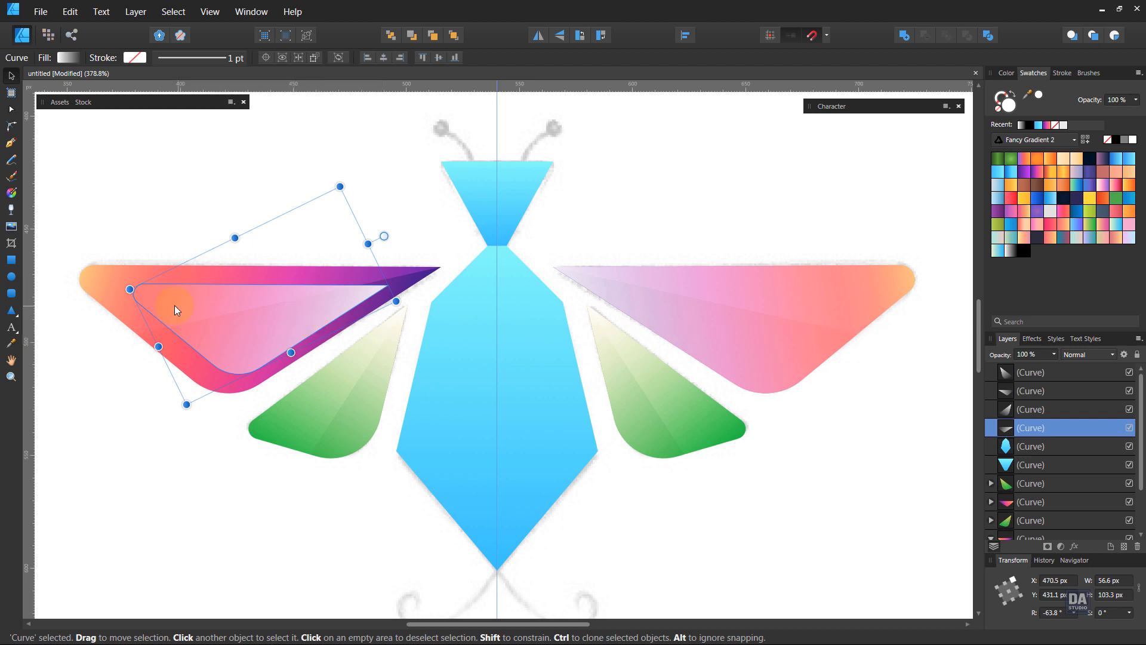
pyautogui.moveTo(129, 288)
pyautogui.mouseDown()
pyautogui.moveTo(173, 290)
pyautogui.moveTo(146, 289)
pyautogui.mouseUp()
# - Scale down the white copy on the right upper wing to match the left one
pyautogui.click(747, 335)
pyautogui.moveTo(839, 436); pyautogui.dragTo(801, 396)
pyautogui.click(788, 329)
pyautogui.keyDown('shift'); pyautogui.click(241, 334); pyautogui.keyUp('shift')
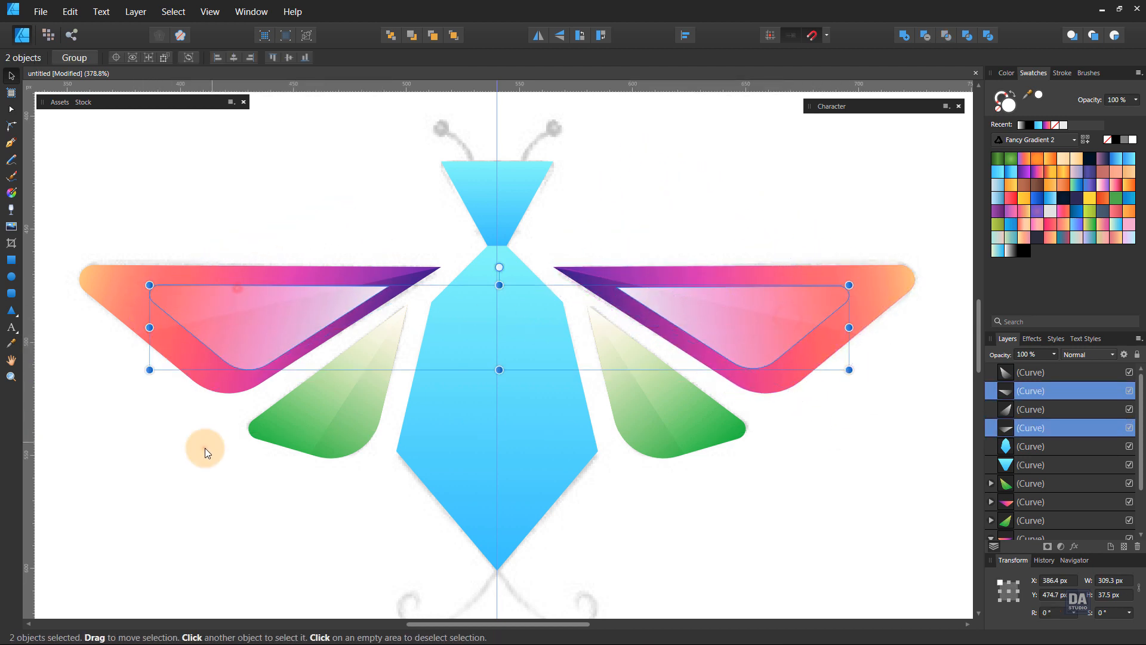
pyautogui.click(205, 449)
# - Fine-tune the position and size of the right upper wing's white shape to line up with the left one
pyautogui.click(730, 338)
pyautogui.moveTo(749, 338); pyautogui.dragTo(749, 335)
pyautogui.keyDown('shift'); pyautogui.click(226, 349); pyautogui.keyUp('shift')
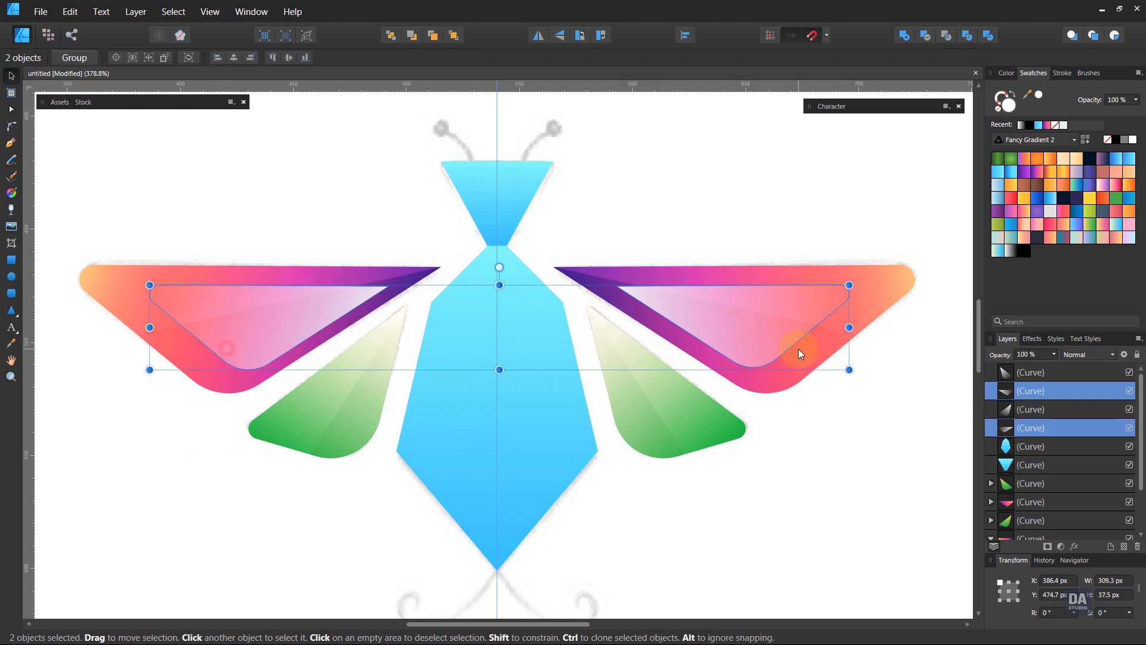
pyautogui.click(832, 424)
pyautogui.click(750, 343)
pyautogui.moveTo(800, 395); pyautogui.dragTo(797, 396)
pyautogui.click(823, 449)
# - Redirect the gradients of both upper-wing white shapes to fade from white at the outer edges to transparent near the body
pyautogui.click(726, 349)
pyautogui.press('g')
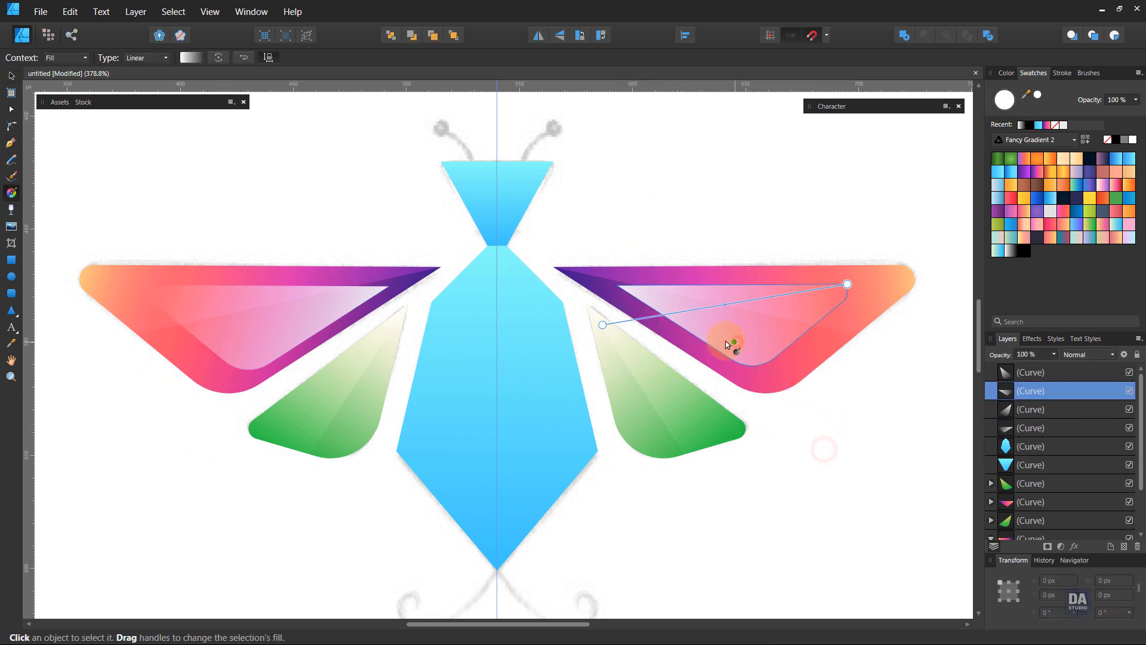
pyautogui.moveTo(872, 409); pyautogui.dragTo(575, 267)
pyautogui.keyDown('shift'); pyautogui.click(277, 333); pyautogui.keyUp('shift')
pyautogui.moveTo(167, 406); pyautogui.dragTo(408, 265)
pyautogui.hotkey('ctrl', 'z')
pyautogui.hotkey('ctrl', 'z')
pyautogui.click(275, 329)
pyautogui.click(11, 76)
# - Set the white shapes on both upper wings to 50% opacity with Normal blending
pyautogui.click(304, 214)
pyautogui.click(279, 309)
pyautogui.keyDown('shift'); pyautogui.click(741, 315); pyautogui.keyUp('shift')
pyautogui.click(1089, 355)
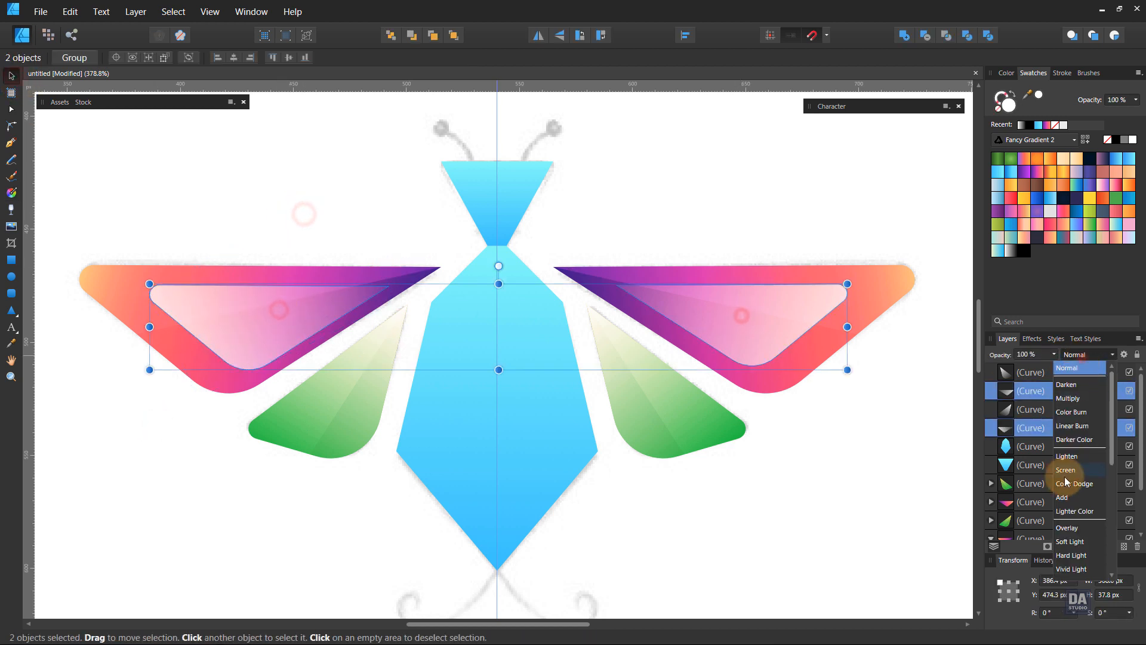
pyautogui.click(1056, 511)
pyautogui.click(1054, 355)
pyautogui.moveTo(1038, 367); pyautogui.dragTo(1015, 367)
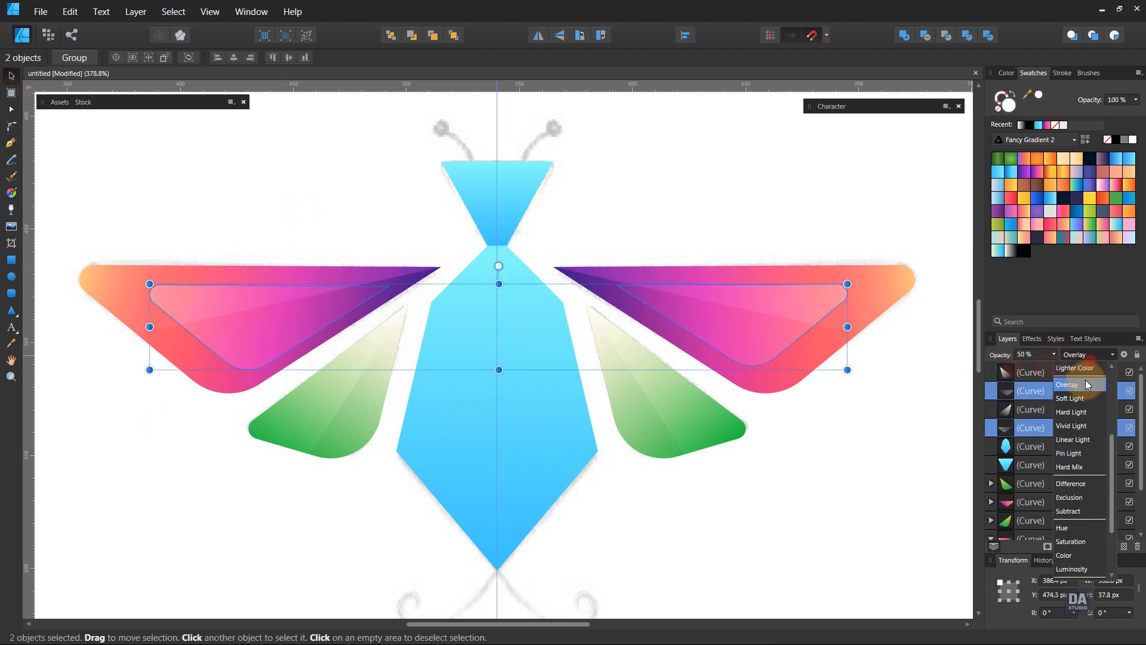
pyautogui.click(1086, 368)
pyautogui.click(850, 440)
# - Reposition the white shapes on both upper wings to sit evenly inside the wing outlines
pyautogui.click(256, 335)
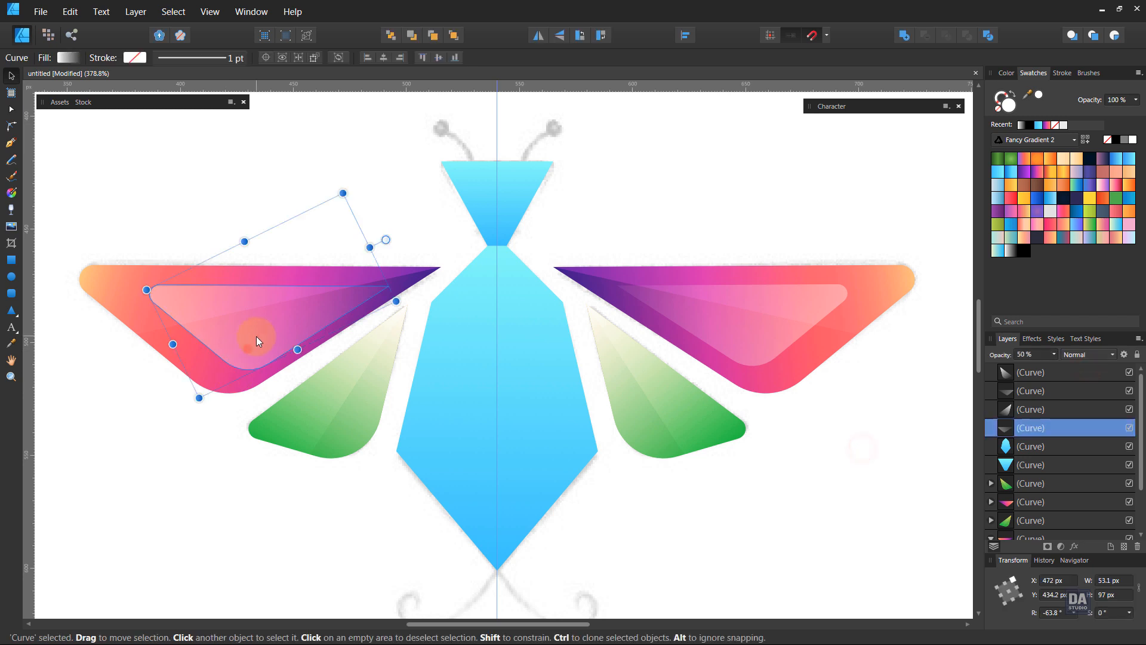
pyautogui.moveTo(256, 335); pyautogui.dragTo(242, 344)
pyautogui.moveTo(756, 348); pyautogui.dragTo(779, 356)
pyautogui.click(260, 350)
pyautogui.moveTo(259, 350); pyautogui.dragTo(263, 351)
pyautogui.click(180, 538)
# - Scale down the white copy on the left lower wing and centre it inside the wing
pyautogui.scroll(1, 344, 462)
pyautogui.click(358, 432)
pyautogui.moveTo(443, 260); pyautogui.dragTo(407, 289)
pyautogui.moveTo(371, 341); pyautogui.dragTo(377, 352)
# - Scale down the white copy on the right lower wing and position it to mirror the left one
pyautogui.click(778, 417)
pyautogui.moveTo(793, 209); pyautogui.dragTo(784, 244)
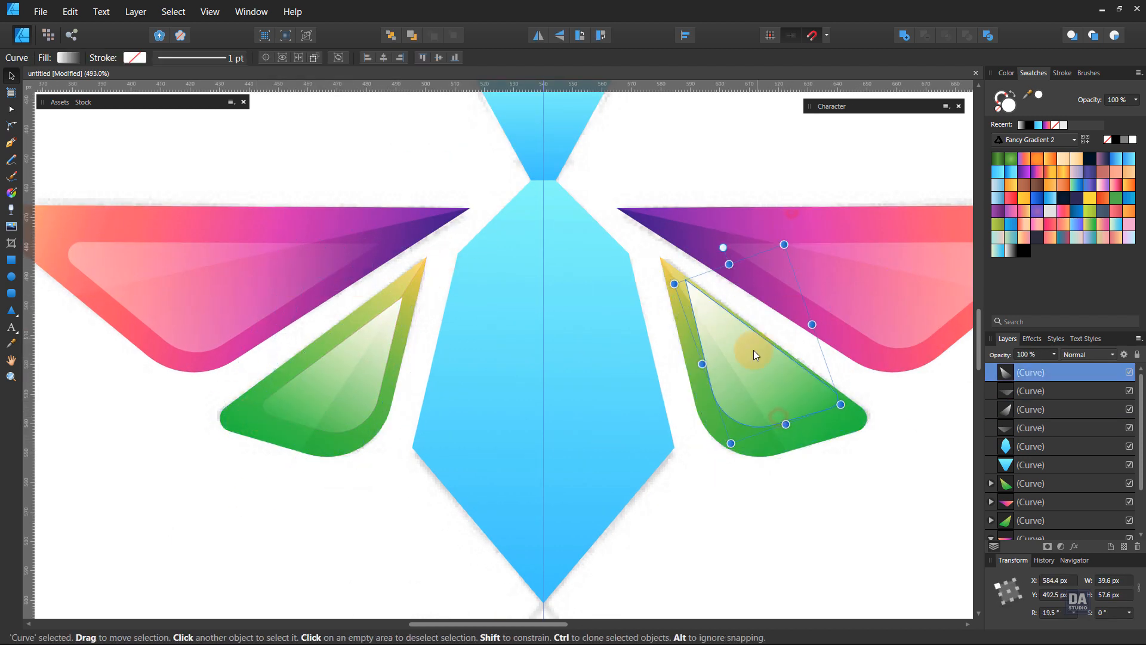
pyautogui.moveTo(749, 357); pyautogui.dragTo(747, 379)
pyautogui.moveTo(729, 465); pyautogui.dragTo(735, 454)
pyautogui.keyDown('shift'); pyautogui.click(307, 436); pyautogui.keyUp('shift')
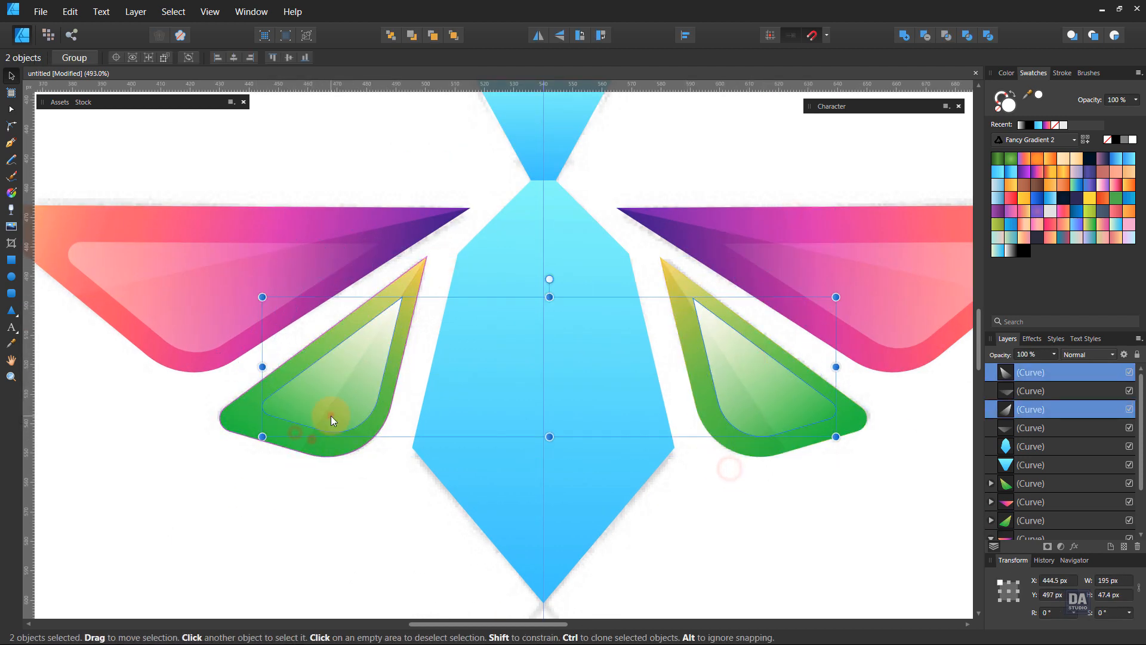
pyautogui.click(327, 530)
pyautogui.click(764, 421)
pyautogui.moveTo(839, 414); pyautogui.dragTo(771, 402)
pyautogui.click(796, 494)
pyautogui.click(689, 459)
# - Redirect the gradients of both lower-wing white shapes to fade from white at the outer lower edges towards the inner tips
pyautogui.scroll(-2, 691, 461)
pyautogui.click(737, 407)
pyautogui.press('g')
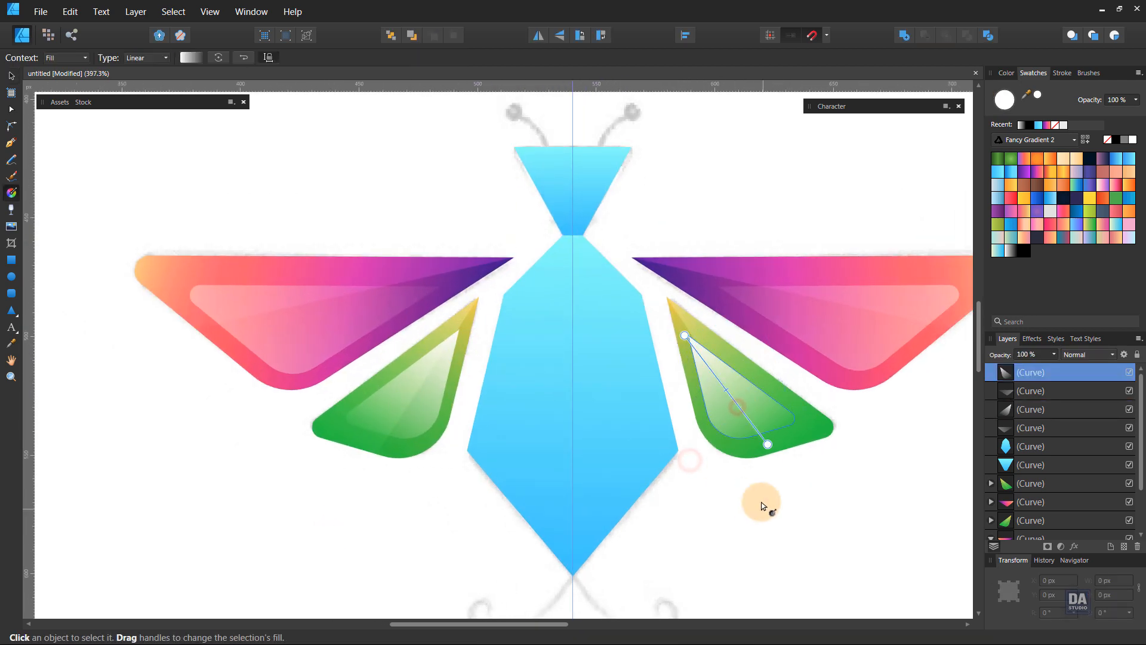
pyautogui.moveTo(762, 507); pyautogui.dragTo(666, 322)
pyautogui.click(384, 424)
pyautogui.moveTo(375, 500); pyautogui.dragTo(456, 314)
# - Set the white shapes on both lower wings to 50% opacity
pyautogui.click(11, 76)
pyautogui.keyDown('shift'); pyautogui.click(716, 398); pyautogui.keyUp('shift')
pyautogui.click(1051, 356)
pyautogui.moveTo(1037, 365); pyautogui.dragTo(1007, 367)
pyautogui.click(900, 490)
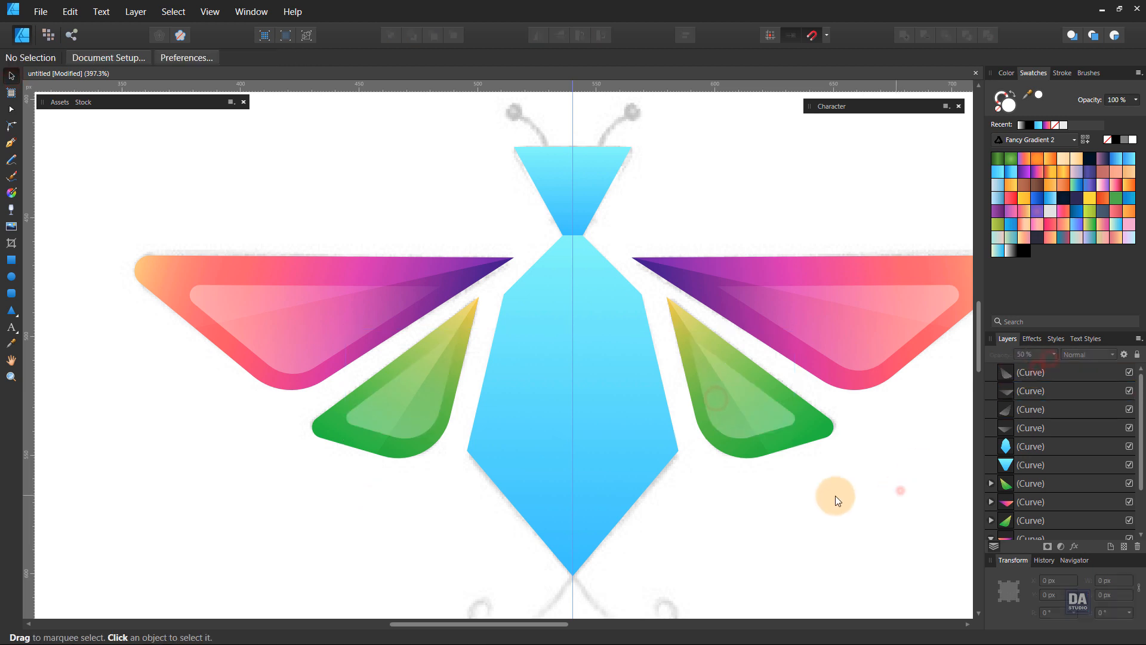
# - Duplicate the body and scale the copy down about its centre to a height of about 89 px
pyautogui.moveTo(522, 463); pyautogui.dragTo(133, 266)
pyautogui.moveTo(448, 439); pyautogui.dragTo(717, 454)
pyautogui.moveTo(553, 499); pyautogui.dragTo(556, 436)
pyautogui.click(557, 420)
pyautogui.rightClick(1085, 442)
pyautogui.click(997, 250)
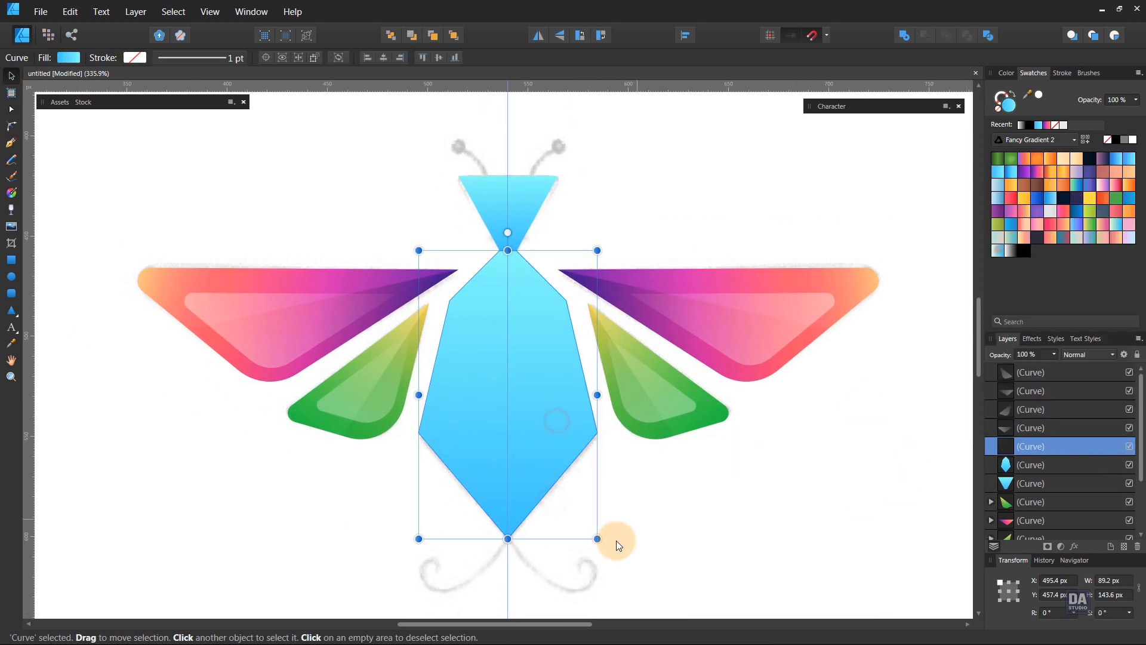
pyautogui.moveTo(597, 538); pyautogui.dragTo(563, 484)
# - Fill the inner body shape with the black-to-transparent gradient in Overlay mode and extend the gradient up to the body's top
pyautogui.click(1026, 254)
pyautogui.click(1089, 354)
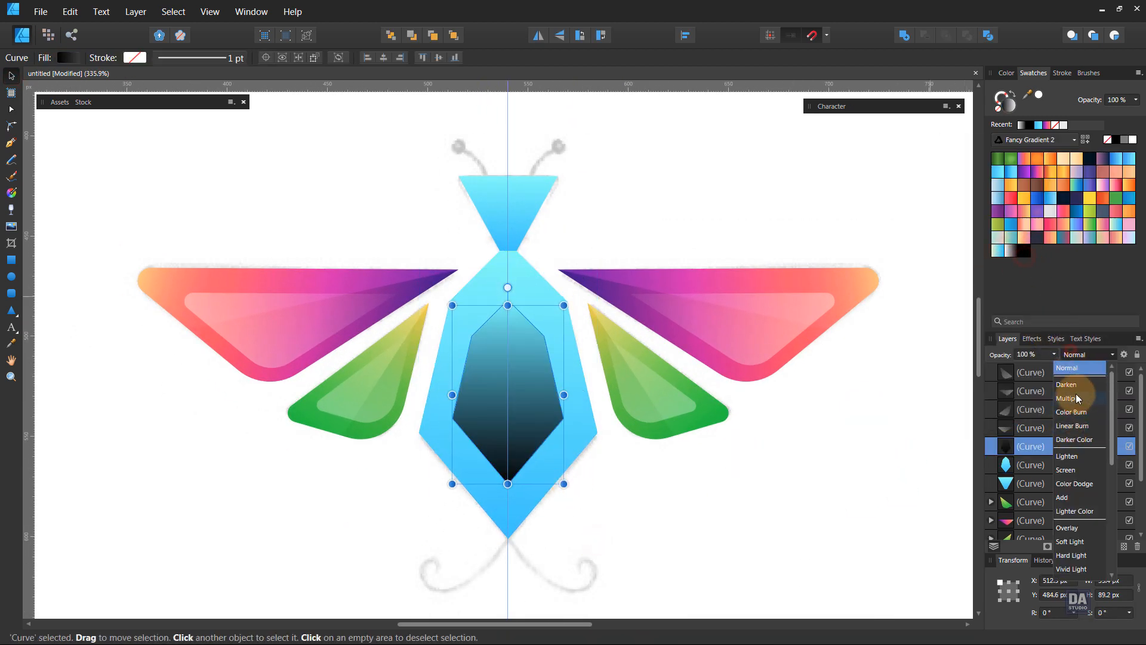
pyautogui.click(1075, 527)
pyautogui.click(800, 536)
pyautogui.press('g')
pyautogui.click(529, 432)
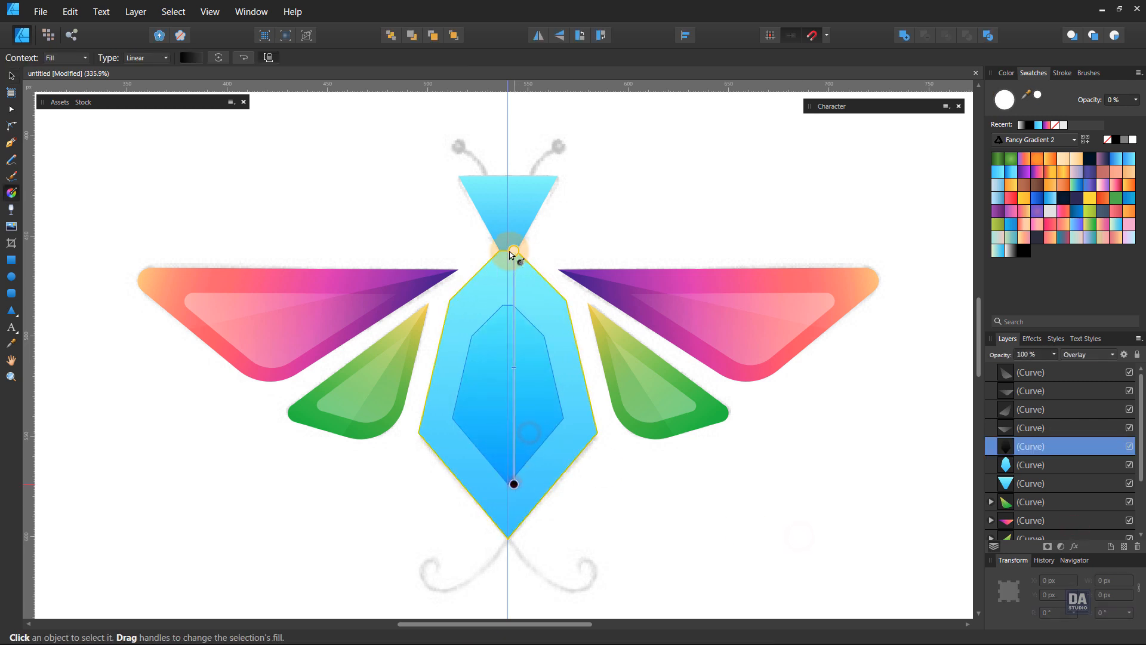
pyautogui.press('v')
# - Duplicate the head and scale the copy down about its centre
pyautogui.click(584, 199)
pyautogui.click(535, 205)
pyautogui.rightClick(1018, 478)
pyautogui.click(1016, 283)
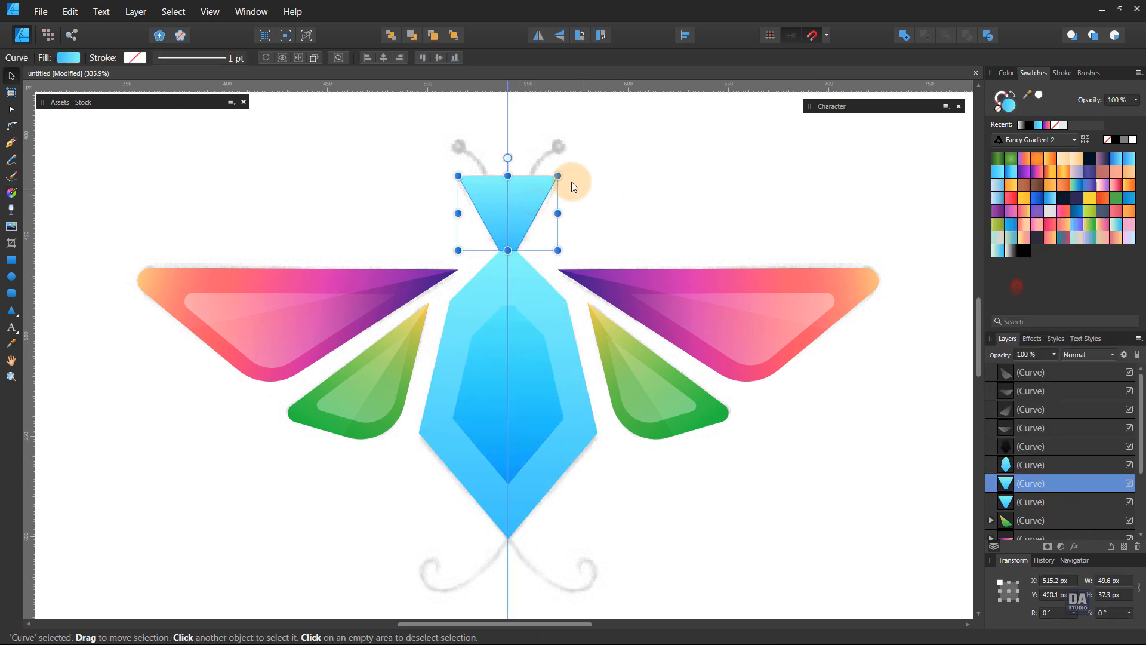
pyautogui.moveTo(558, 176); pyautogui.dragTo(540, 193)
# - Give the inner head shape the black-to-transparent gradient fill and Overlay blending
pyautogui.click(1089, 354)
pyautogui.click(1073, 528)
pyautogui.click(735, 239)
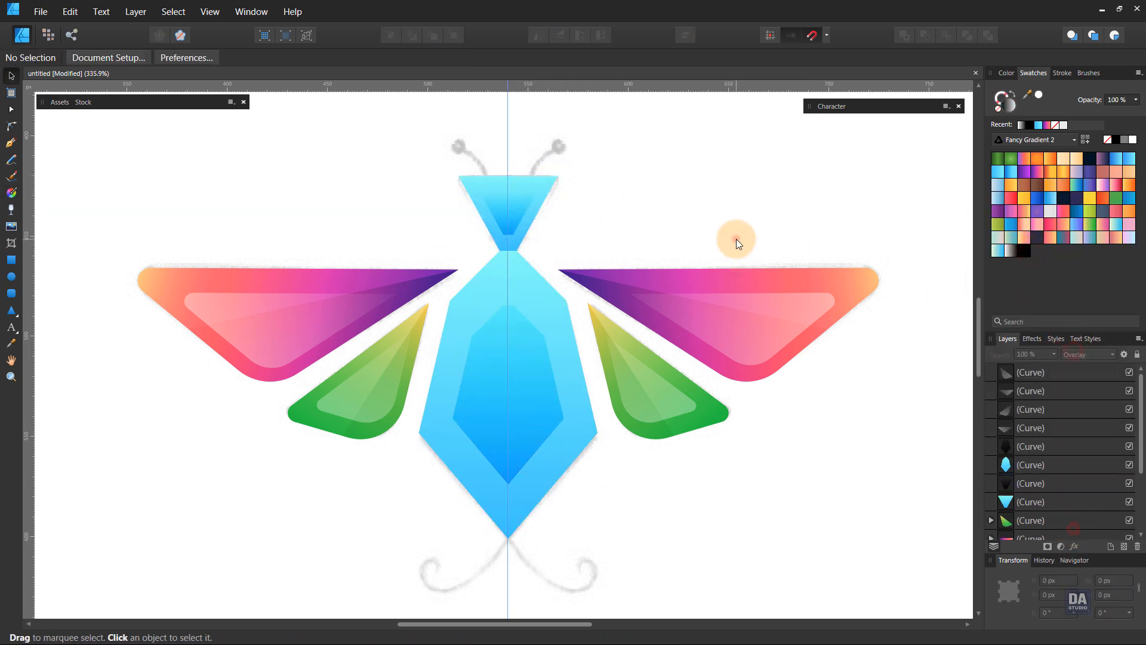
# - Draw a rectangle over the body's right half with a black-to-transparent gradient running outward from the centre line, in Overlay mode
pyautogui.scroll(2, 616, 393)
pyautogui.press('m')
pyautogui.moveTo(490, 146); pyautogui.dragTo(658, 567)
pyautogui.press('g')
pyautogui.moveTo(491, 350); pyautogui.dragTo(678, 351)
pyautogui.click(1089, 353)
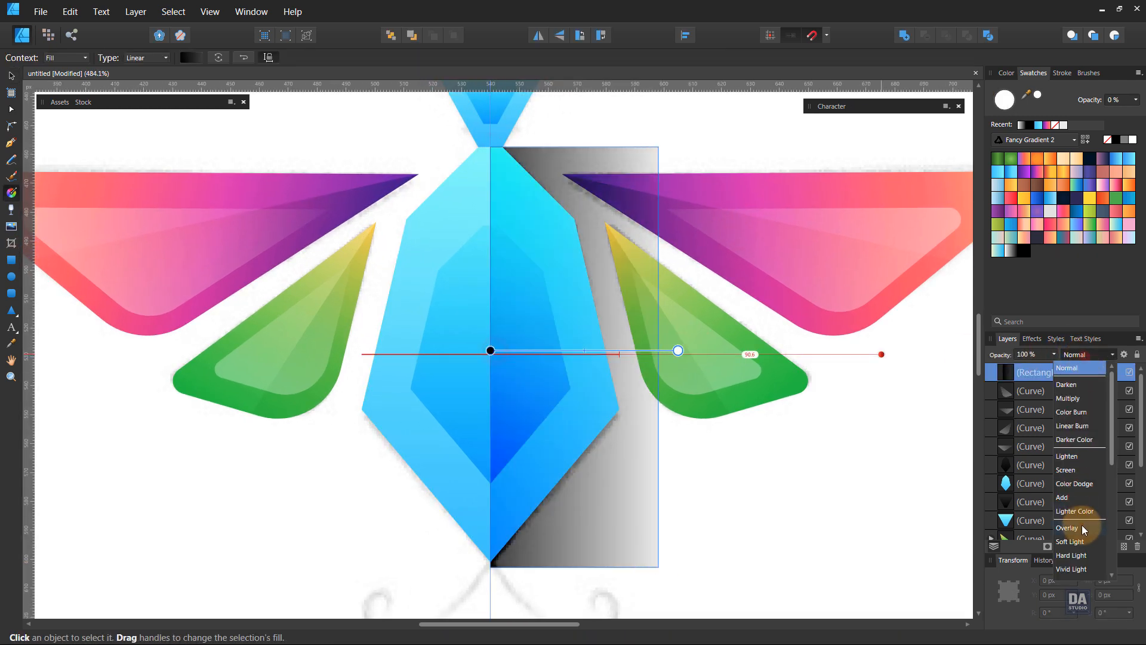
# - Mirror a copy of the shading rectangle onto the left half of the body and clip both rectangles inside the body shape
pyautogui.rightClick(1002, 372)
pyautogui.click(878, 170)
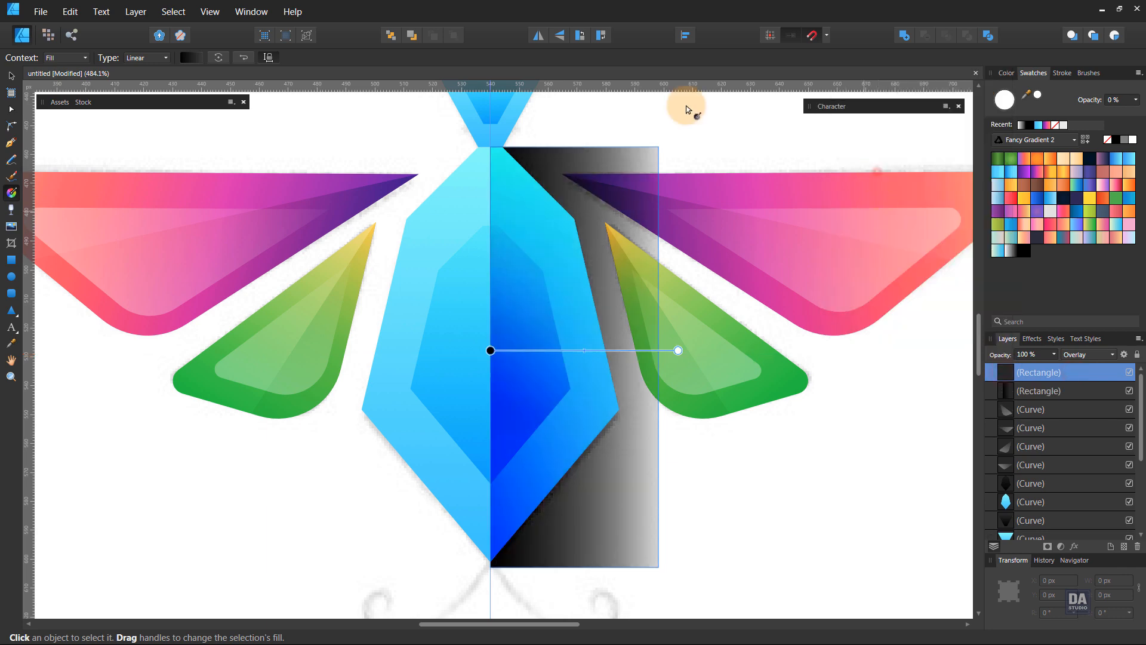
pyautogui.click(533, 36)
pyautogui.moveTo(608, 269); pyautogui.dragTo(513, 271)
pyautogui.hotkey('ctrl', 'z')
pyautogui.press('v')
pyautogui.moveTo(623, 299); pyautogui.dragTo(456, 303)
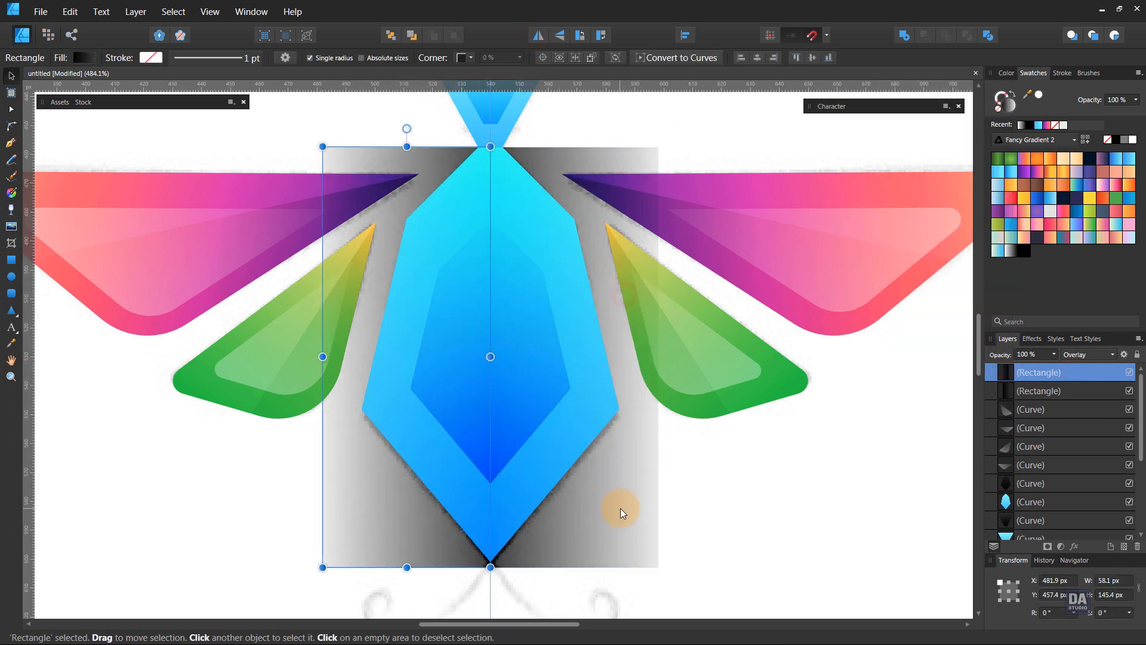
pyautogui.keyDown('shift'); pyautogui.click(620, 508); pyautogui.keyUp('shift')
pyautogui.moveTo(1094, 389); pyautogui.dragTo(1083, 503)
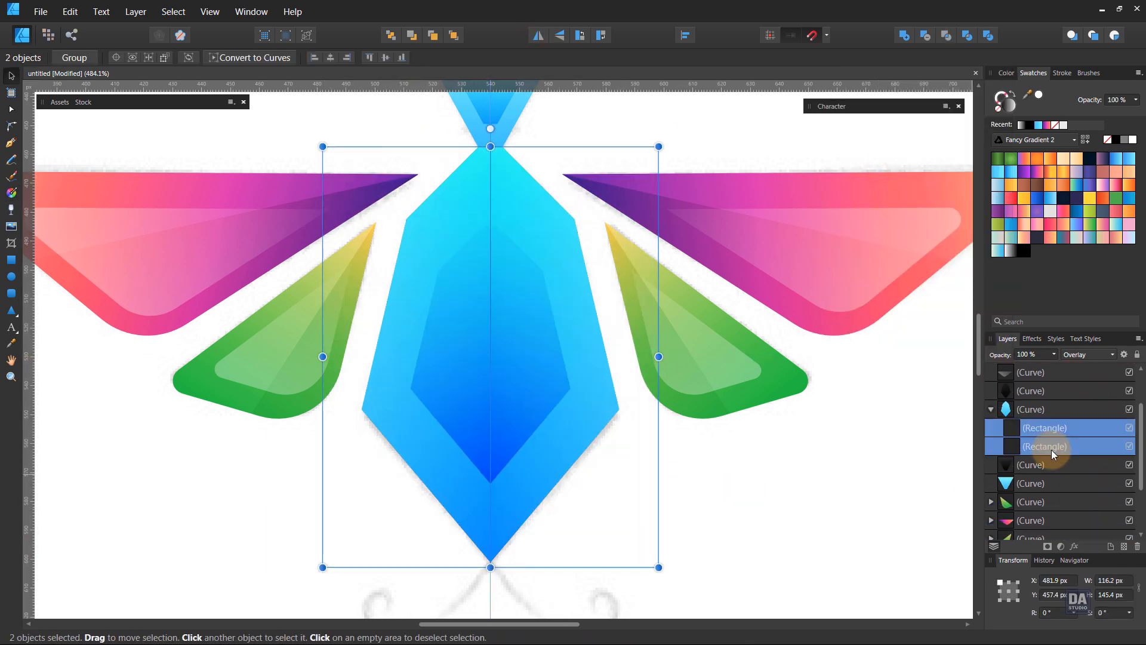
# - Lower the opacity of the two shading rectangles clipped inside the body to 35%
pyautogui.click(1051, 447)
pyautogui.moveTo(1045, 365); pyautogui.dragTo(1002, 376)
pyautogui.click(1044, 427)
pyautogui.click(862, 472)
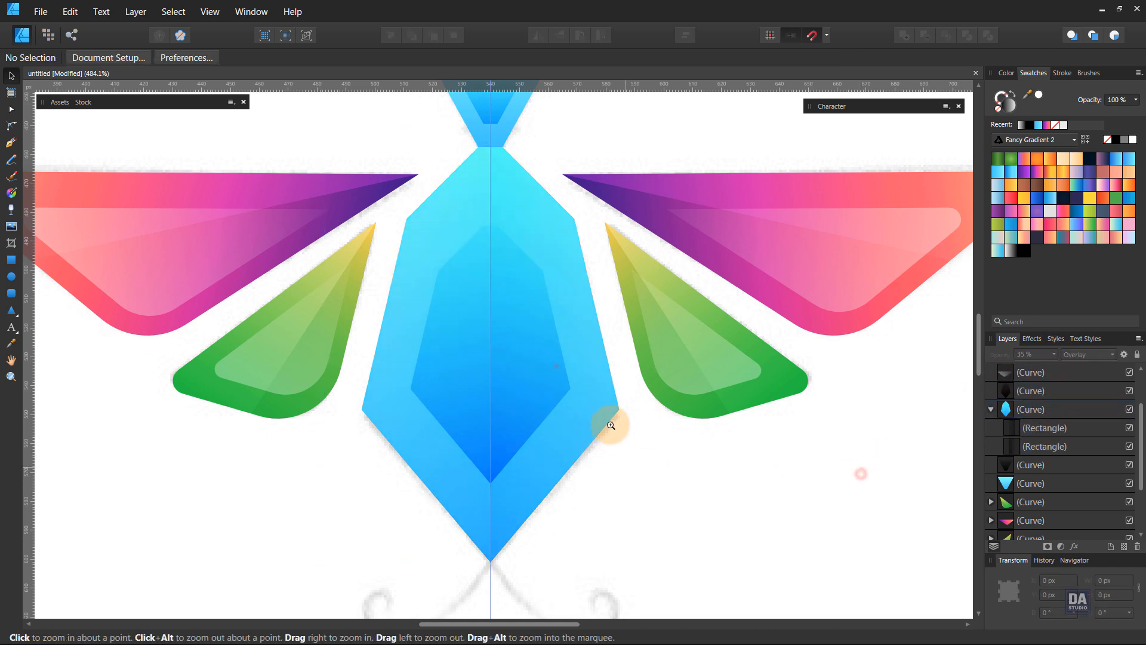
# - Draw an open V-shaped highlight line inside the tip of the upper left wing and round its corner with a 1.7 px radius
pyautogui.moveTo(607, 415); pyautogui.dragTo(421, 338)
pyautogui.moveTo(420, 339)
pyautogui.mouseDown()
pyautogui.moveTo(439, 390)
pyautogui.moveTo(447, 358)
pyautogui.moveTo(432, 352)
pyautogui.mouseUp()
pyautogui.click(11, 143)
pyautogui.click(326, 269)
pyautogui.click(119, 268)
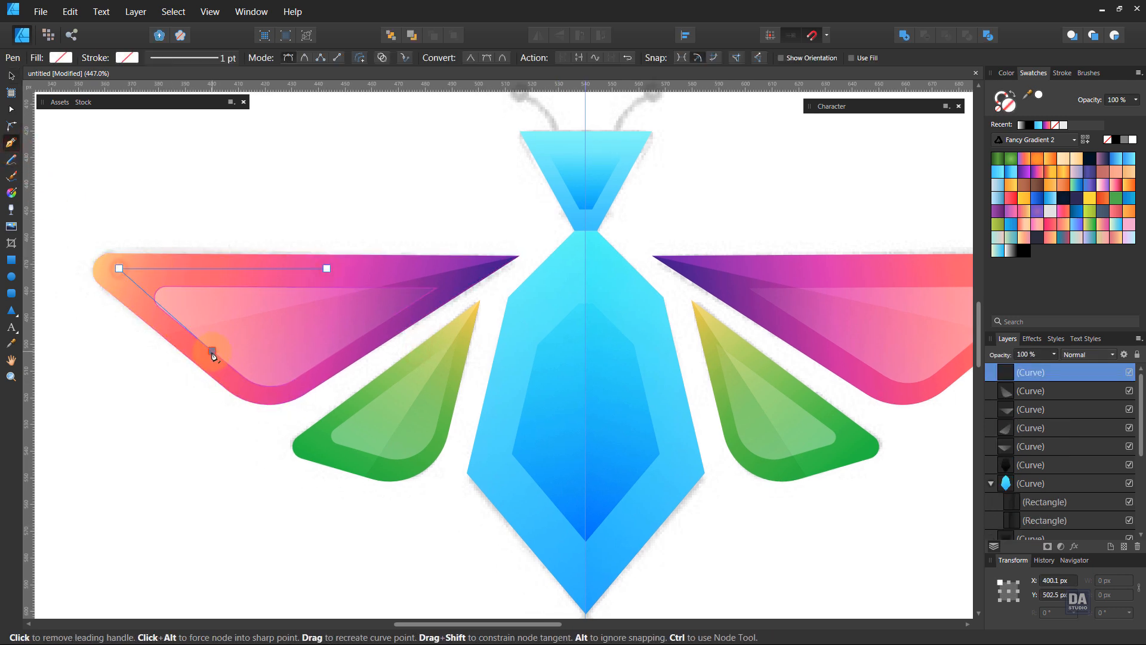
pyautogui.click(113, 271)
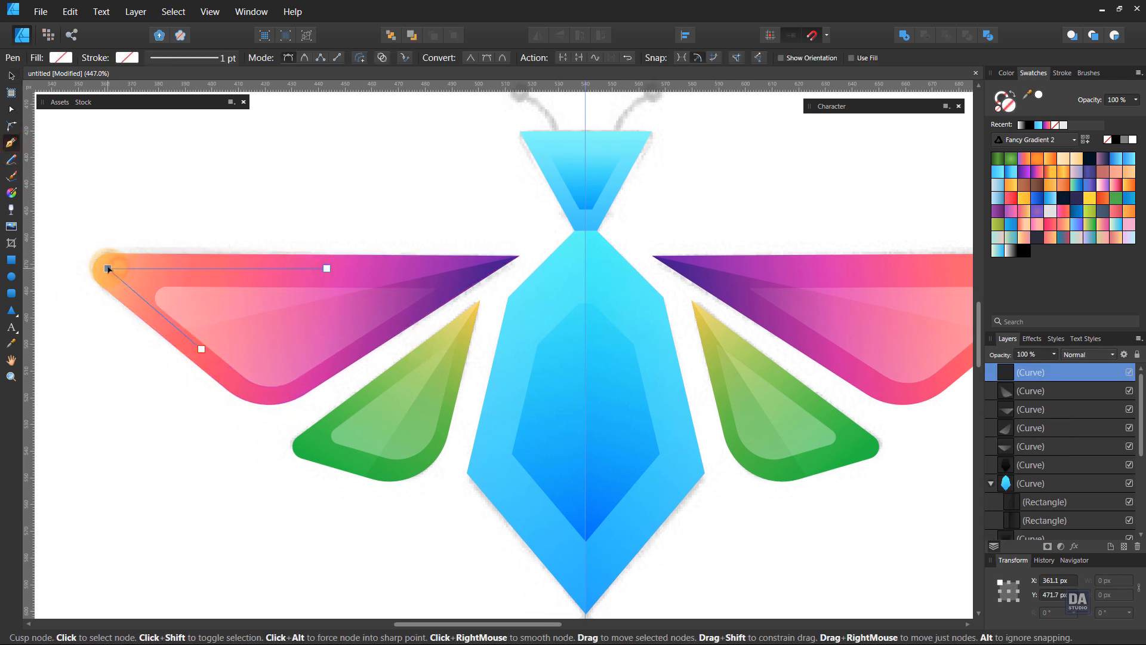
pyautogui.press('c')
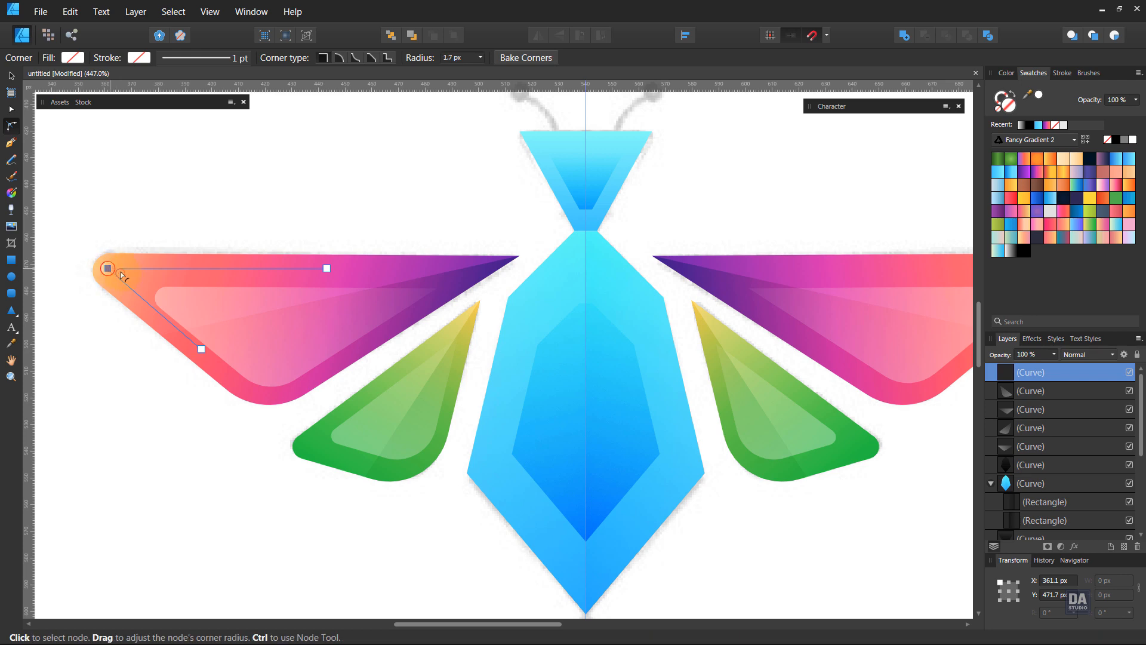
# - Give the wing highlight line a 2 pt stroke with a pressure profile tapering to points at both ends
pyautogui.click(1061, 73)
pyautogui.scroll(1, 1108, 111)
pyautogui.click(1106, 254)
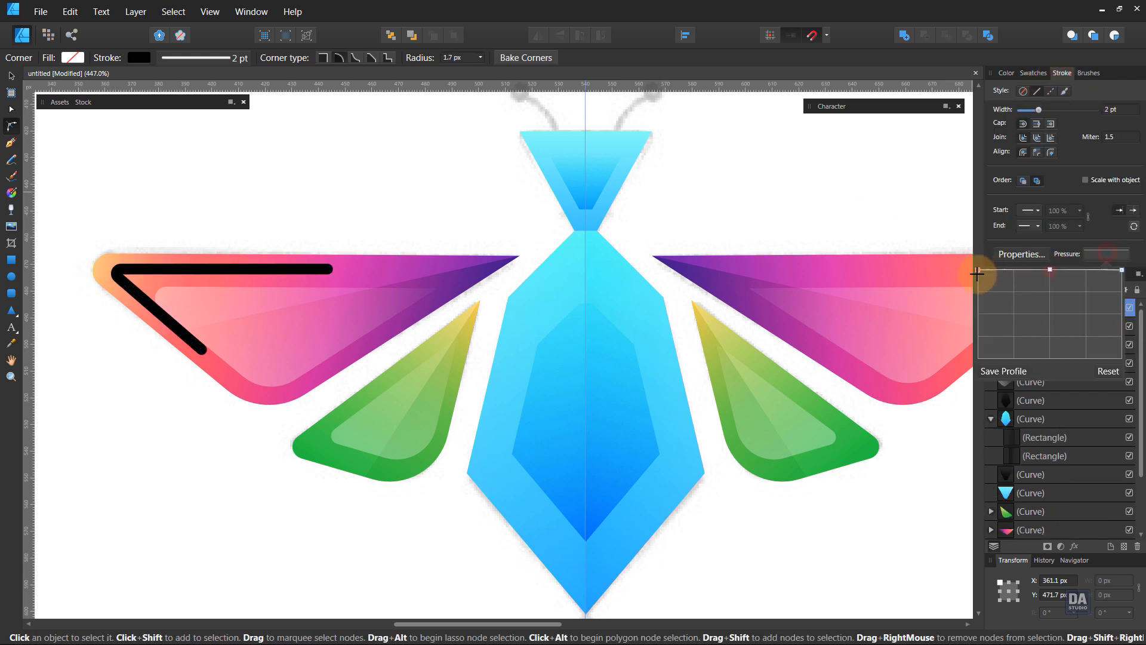
pyautogui.moveTo(976, 272); pyautogui.dragTo(970, 343)
# - Apply the White To Transparent gradient to the highlight's stroke as an elliptical gradient centred near the wing tip
pyautogui.click(1033, 72)
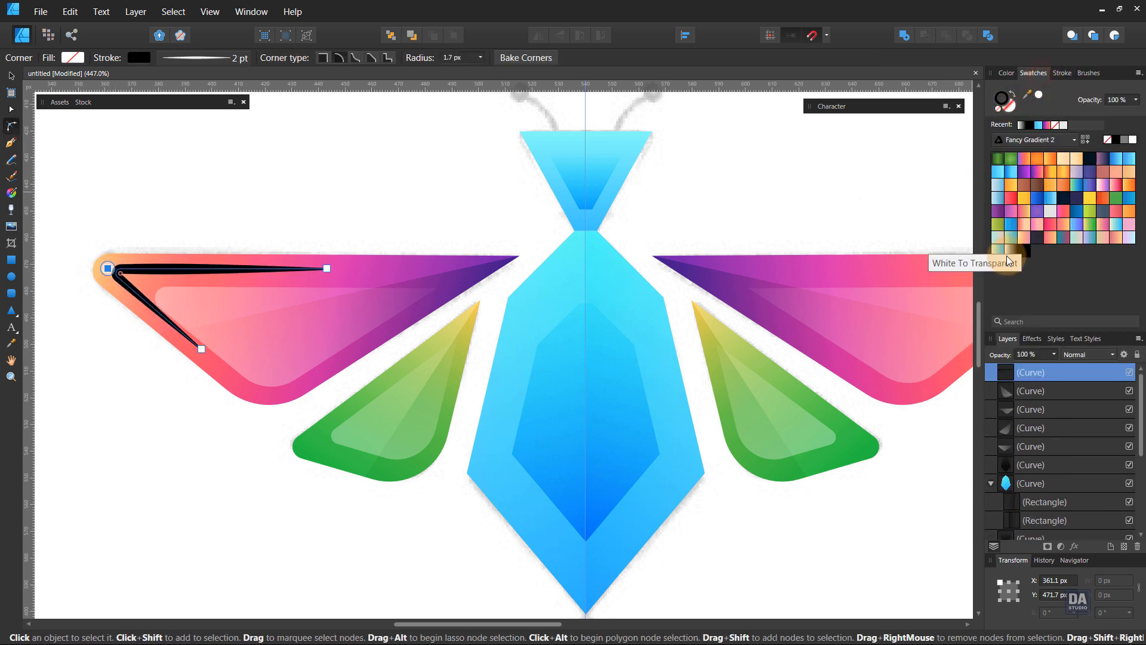
pyautogui.press('g')
pyautogui.click(132, 58)
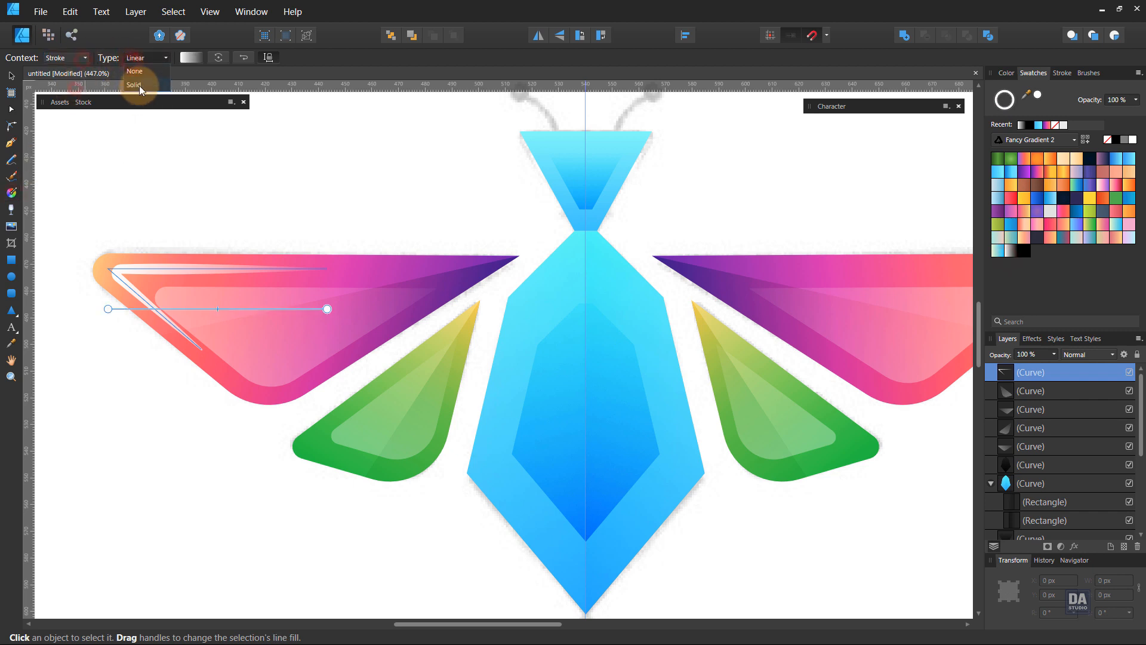
pyautogui.click(141, 113)
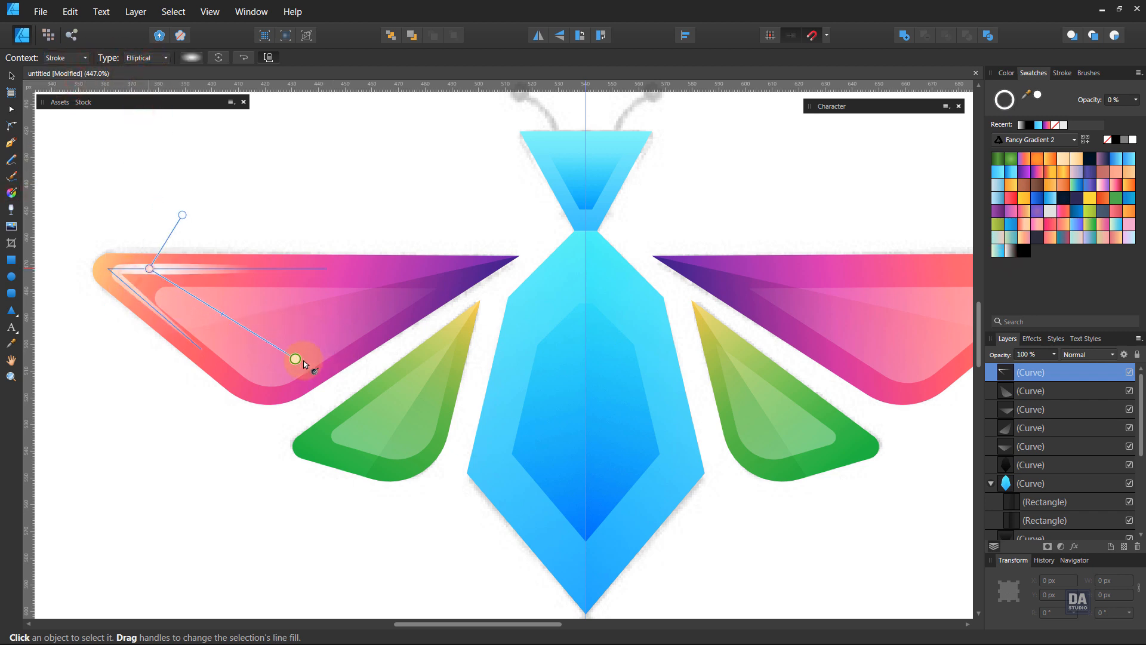
# - Set the upper wing highlight's stroke width to 1.6 pt and adjust its elliptical gradient for a brighter corner
pyautogui.click(12, 77)
pyautogui.click(197, 180)
pyautogui.click(177, 270)
pyautogui.click(1066, 72)
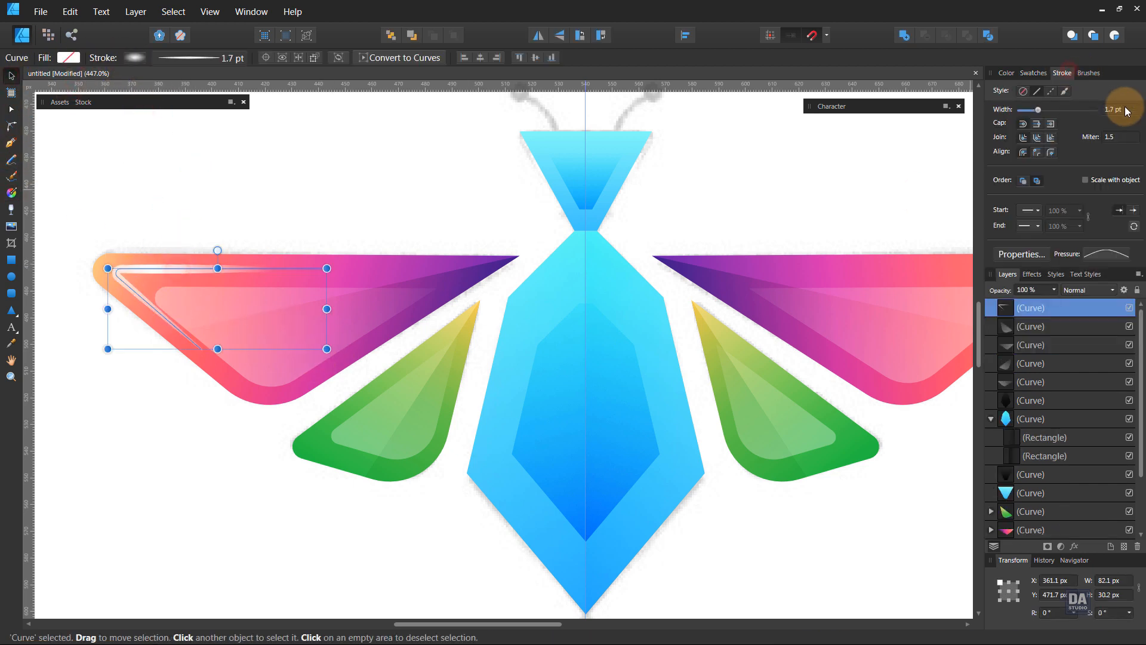
pyautogui.scroll(-1, 1125, 111)
pyautogui.click(379, 179)
pyautogui.click(184, 270)
pyautogui.press('g')
pyautogui.press('v')
# - Place a copy of the highlight rotated 45° on the left green wing and fit its nodes inside the wing's rounded tip
pyautogui.moveTo(184, 271)
pyautogui.mouseDown()
pyautogui.moveTo(364, 425)
pyautogui.moveTo(356, 417)
pyautogui.mouseUp()
pyautogui.moveTo(340, 461); pyautogui.dragTo(339, 410)
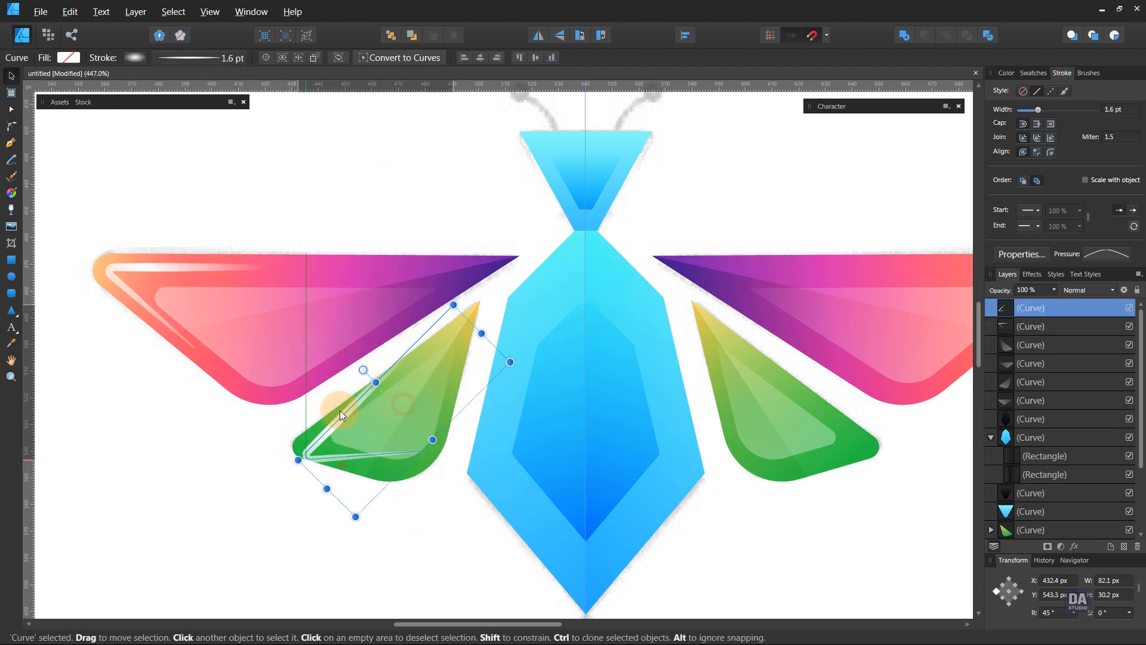
pyautogui.press('a')
pyautogui.moveTo(455, 300); pyautogui.dragTo(454, 297)
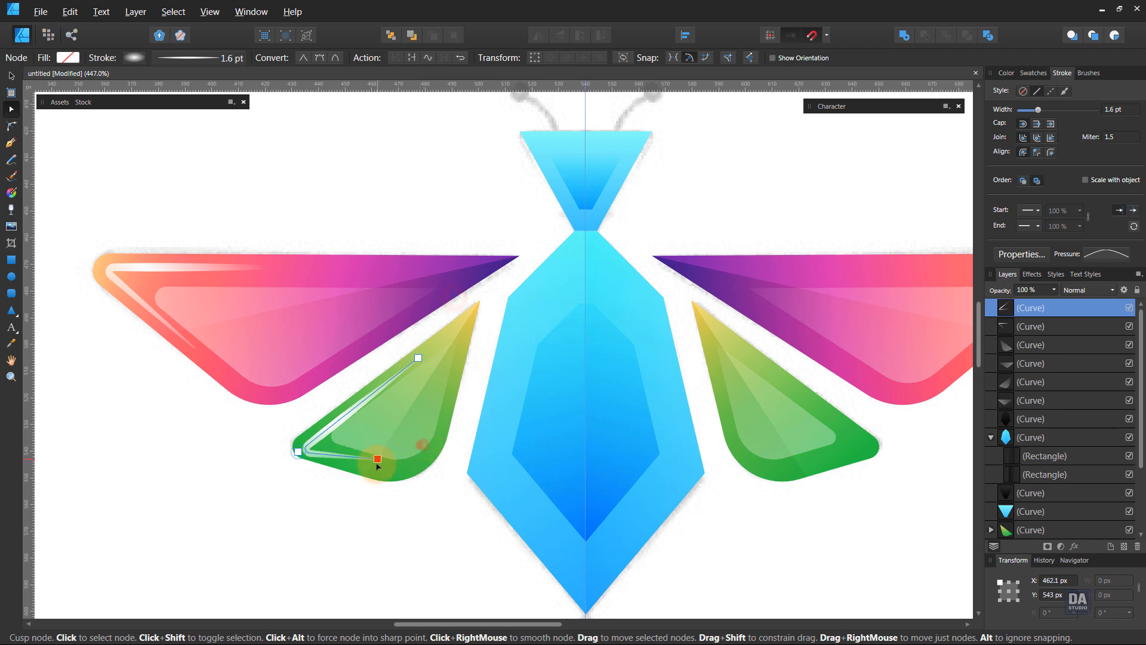
pyautogui.moveTo(297, 451); pyautogui.dragTo(305, 446)
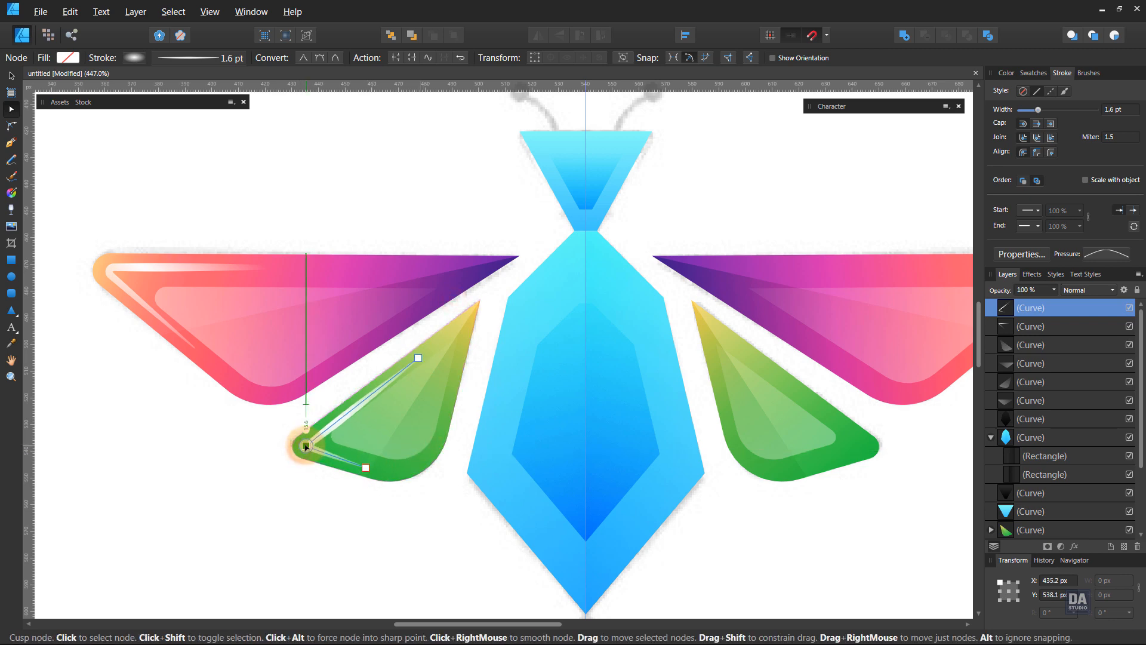
# - Set the green wing highlight's stroke width to 1 pt and shorten its upper arm
pyautogui.click(10, 77)
pyautogui.click(332, 177)
pyautogui.scroll(3, 340, 437)
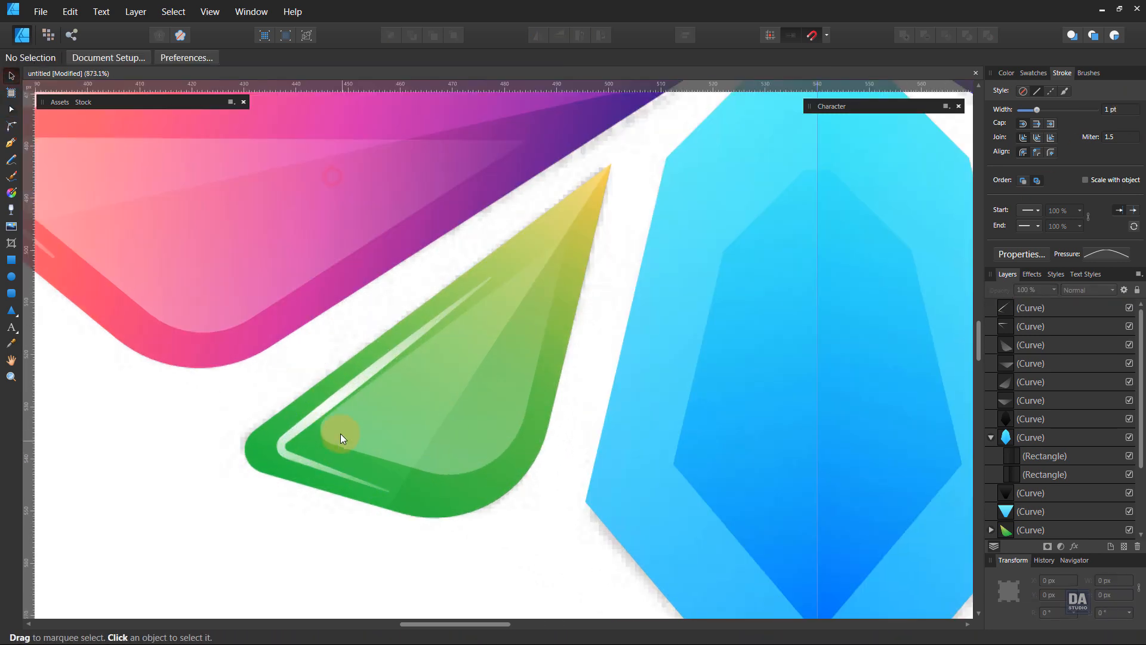
pyautogui.click(315, 417)
pyautogui.press('a')
pyautogui.moveTo(491, 278); pyautogui.dragTo(439, 308)
pyautogui.click(388, 492)
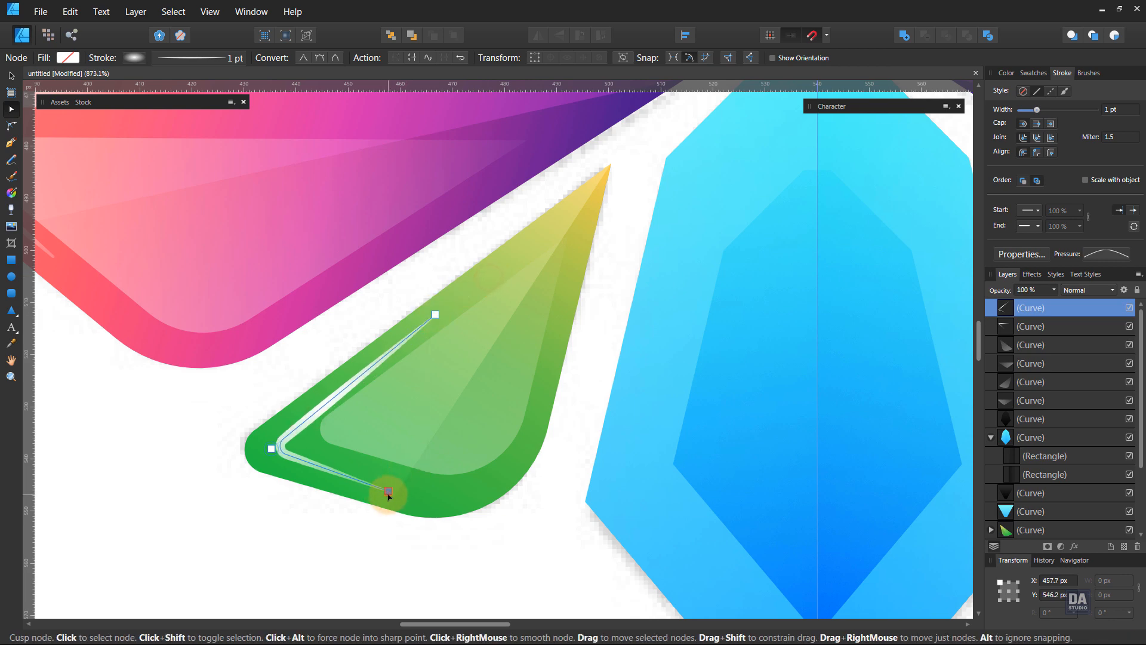
# - Mirror copies of both left wing highlights horizontally and place them on the matching right wings
pyautogui.scroll(-4, 391, 489)
pyautogui.press('v')
pyautogui.keyDown('shift'); pyautogui.click(207, 364); pyautogui.keyUp('shift')
pyautogui.moveTo(208, 363); pyautogui.dragTo(540, 379)
pyautogui.click(538, 36)
pyautogui.moveTo(725, 340); pyautogui.dragTo(908, 334)
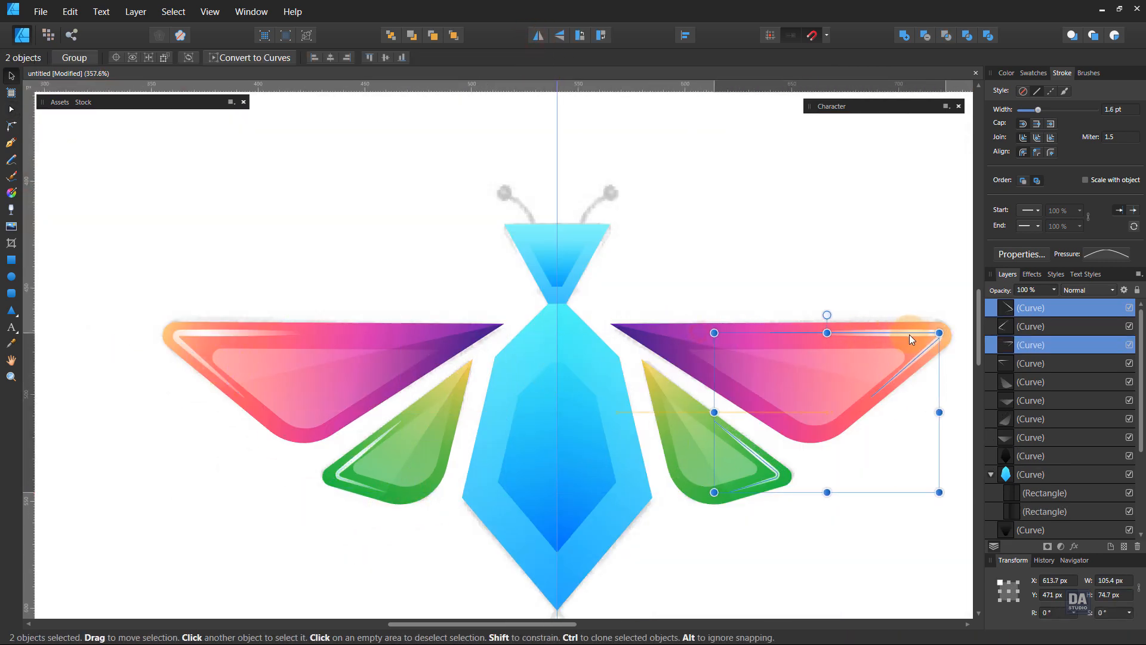
pyautogui.click(855, 474)
# - Draw a three-point highlight line inside the body's lower left edges with a 1.7 pt stroke
pyautogui.moveTo(807, 543); pyautogui.dragTo(690, 463)
pyautogui.press('p')
pyautogui.click(370, 320)
pyautogui.click(348, 415)
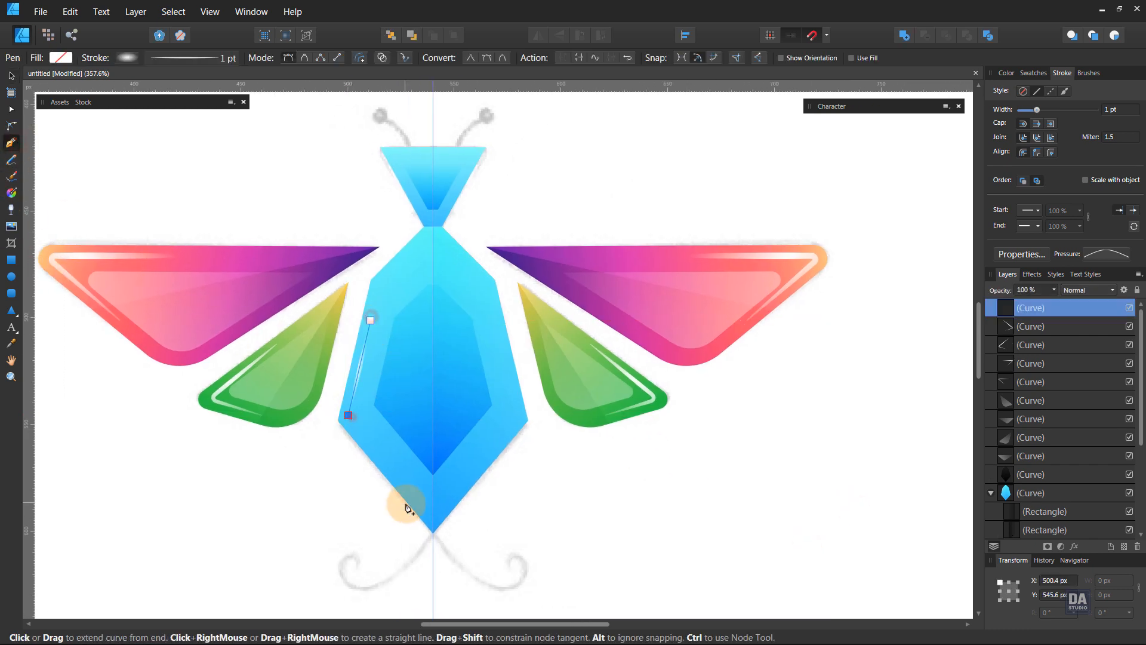
pyautogui.scroll(7, 1108, 113)
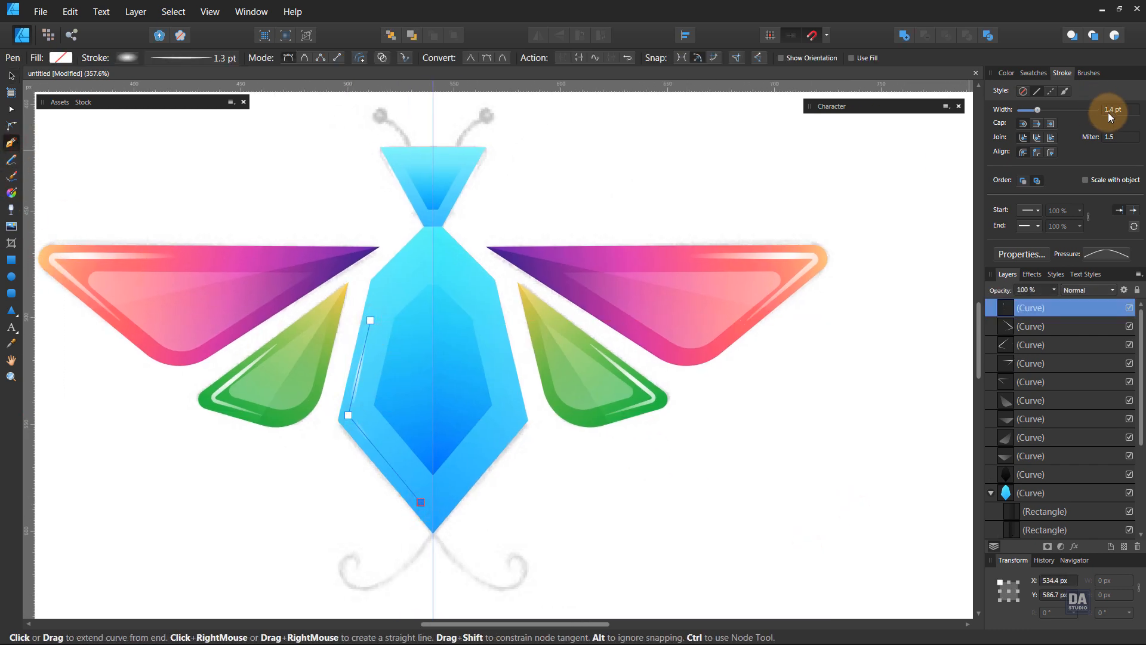
# - Centre the body highlight's elliptical stroke gradient on its corner and extend it towards the body's middle
pyautogui.keyDown('ctrl'); pyautogui.click(787, 430); pyautogui.keyUp('ctrl')
pyautogui.keyDown('ctrl'); pyautogui.click(353, 421); pyautogui.keyUp('ctrl')
pyautogui.press('g')
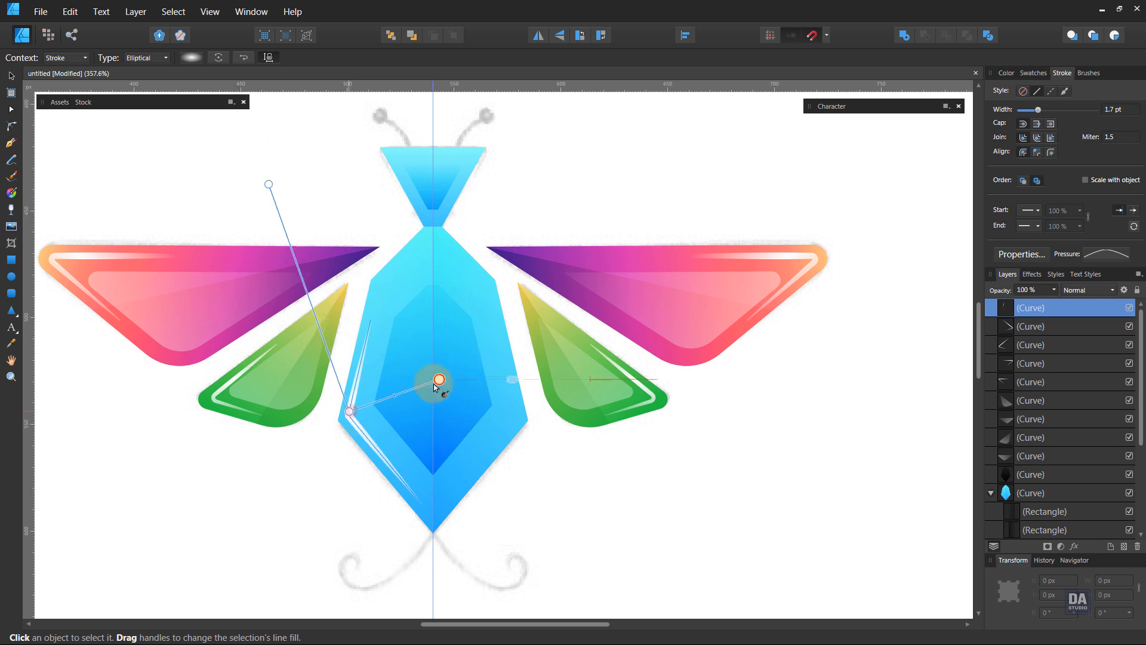
pyautogui.moveTo(434, 383); pyautogui.dragTo(428, 384)
# - Mirror a copy of the body highlight horizontally and place it along the body's right edges
pyautogui.press('v')
pyautogui.moveTo(370, 445); pyautogui.dragTo(456, 445)
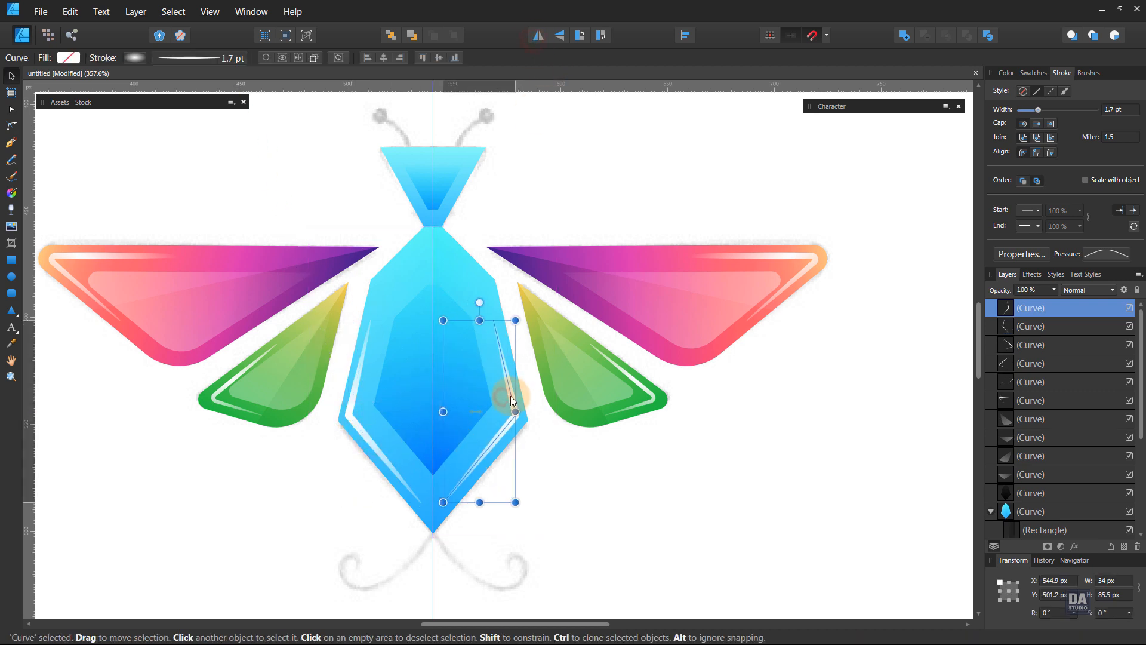
pyautogui.moveTo(511, 396); pyautogui.dragTo(514, 395)
pyautogui.click(575, 452)
# - Trace the sketched right antenna with a single curve from the head up to its round tip
pyautogui.moveTo(783, 438); pyautogui.dragTo(519, 364)
pyautogui.moveTo(684, 469); pyautogui.dragTo(568, 401)
pyautogui.moveTo(528, 229); pyautogui.dragTo(511, 333)
pyautogui.moveTo(447, 295); pyautogui.dragTo(530, 371)
pyautogui.press('p')
pyautogui.moveTo(594, 218); pyautogui.dragTo(593, 217)
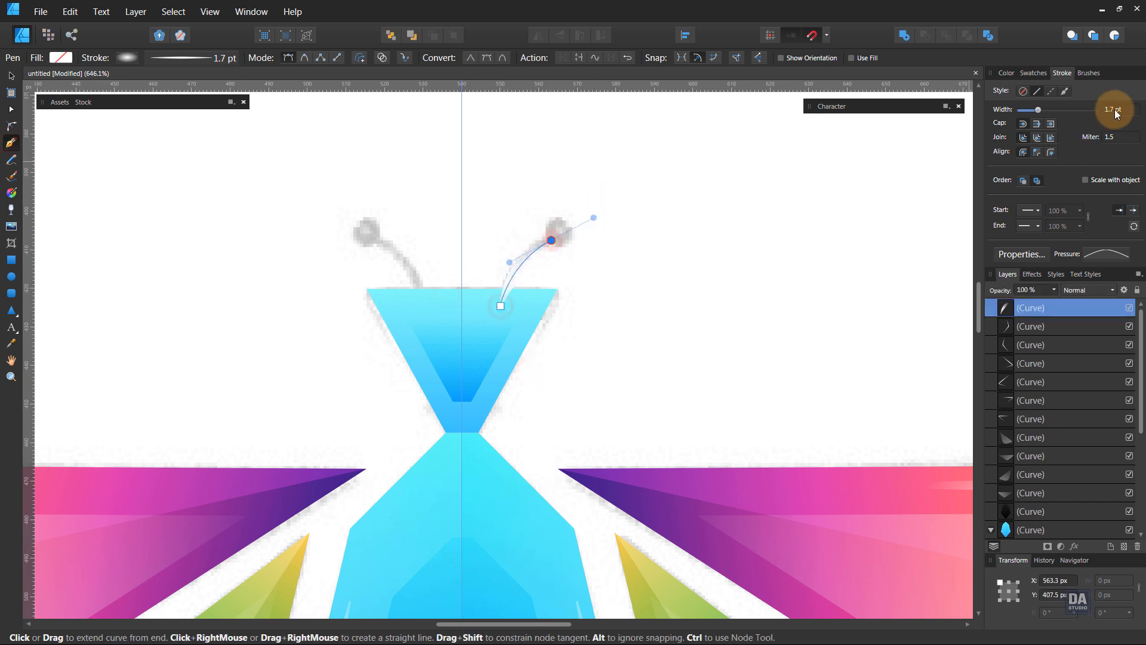
# - Set the antenna's stroke to 1 pt, reset its pressure profile to uniform thickness and colour it solid black
pyautogui.scroll(-2, 1114, 109)
pyautogui.scroll(1, 1115, 109)
pyautogui.click(1106, 253)
pyautogui.click(1104, 372)
pyautogui.click(1108, 158)
pyautogui.click(1031, 72)
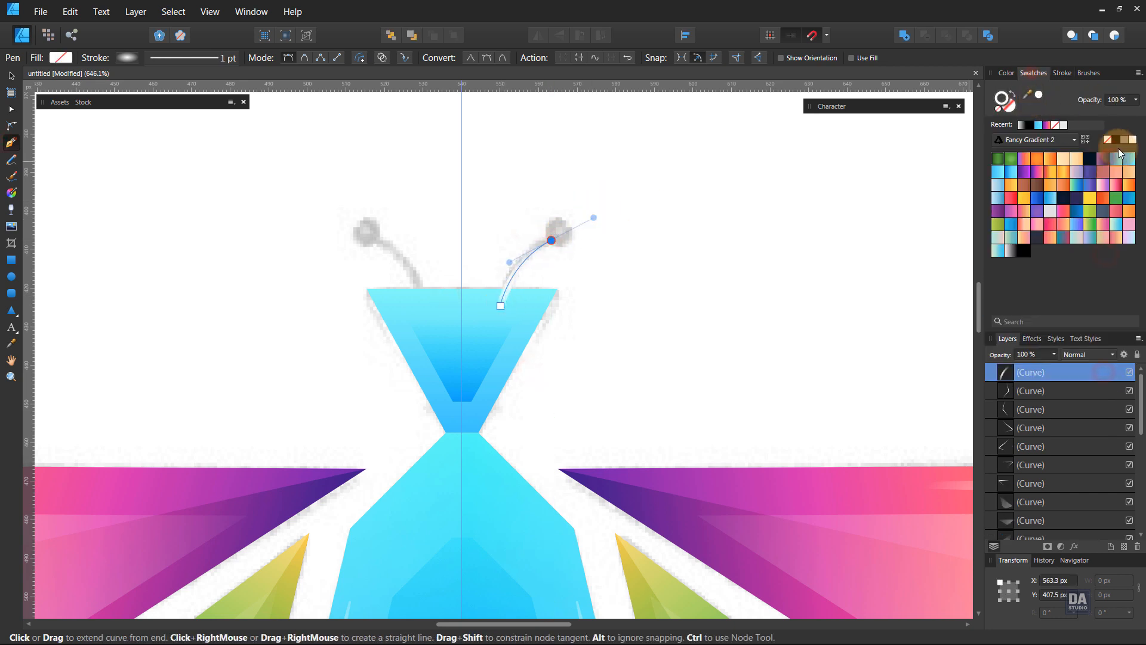
# - Add a circle end to the antenna's outer tip and scale it to 52%
pyautogui.click(1062, 74)
pyautogui.click(1030, 225)
pyautogui.click(978, 435)
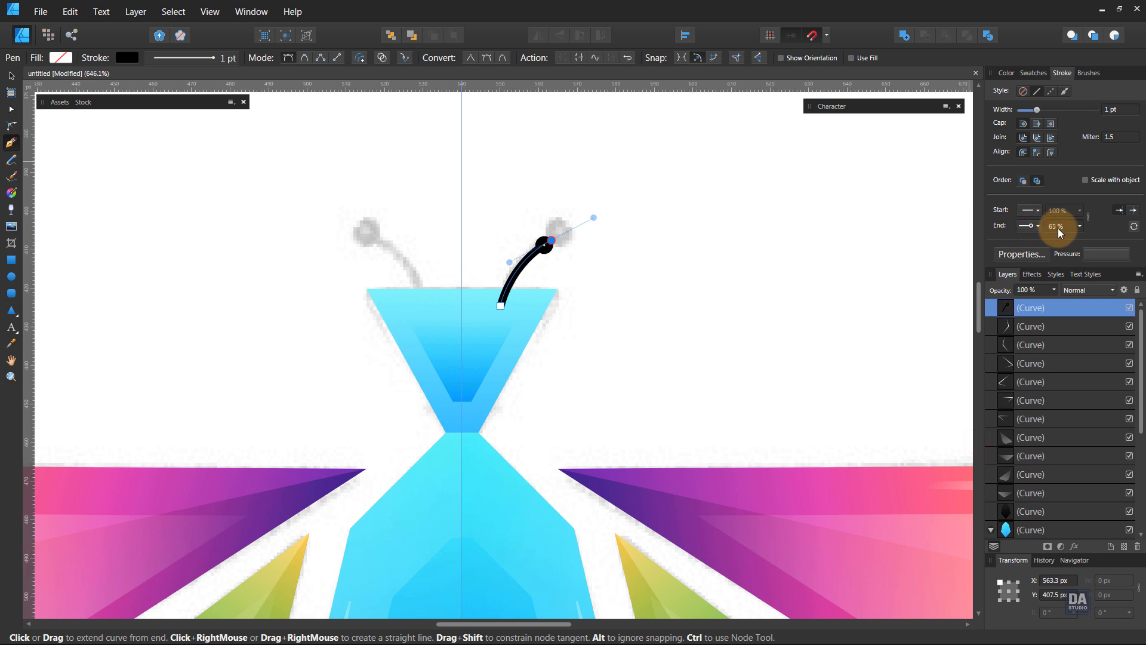
# - Mirror a copy of the antenna onto the head's left side and group both antennae
pyautogui.press('v')
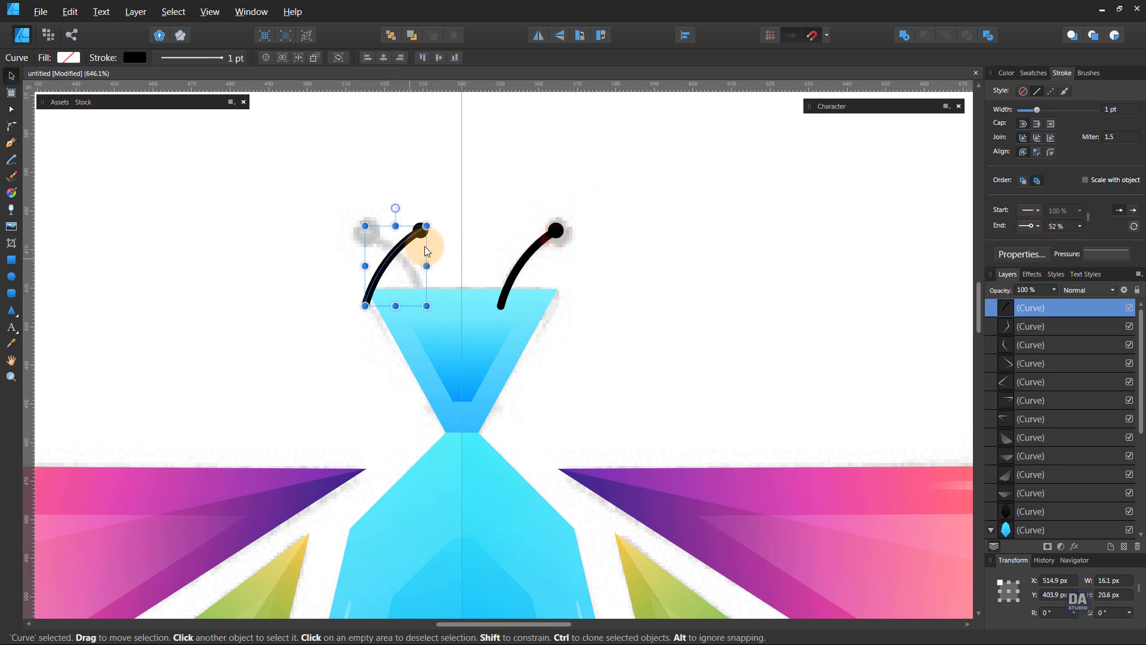
pyautogui.keyDown('shift'); pyautogui.click(1045, 328); pyautogui.keyUp('shift')
pyautogui.hotkey('ctrl', 'g')
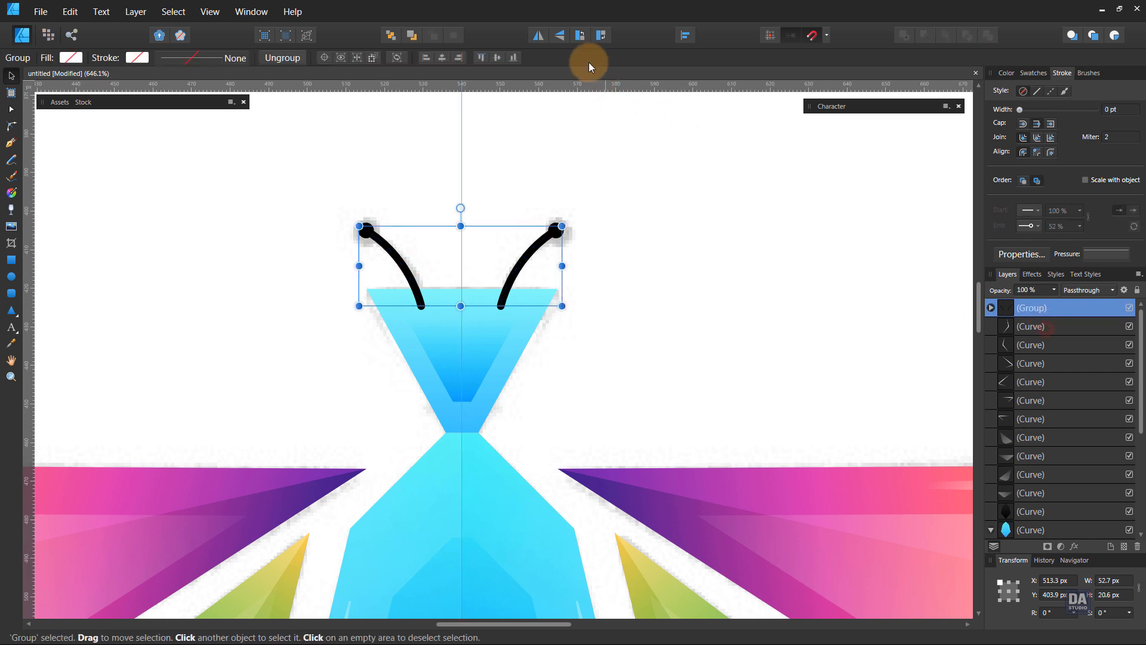
# - Align the antennae group to the horizontal centre and send it behind the head
pyautogui.click(685, 35)
pyautogui.click(705, 72)
pyautogui.click(703, 182)
pyautogui.hotkey('ctrl', 'shift', '[')
pyautogui.click(621, 299)
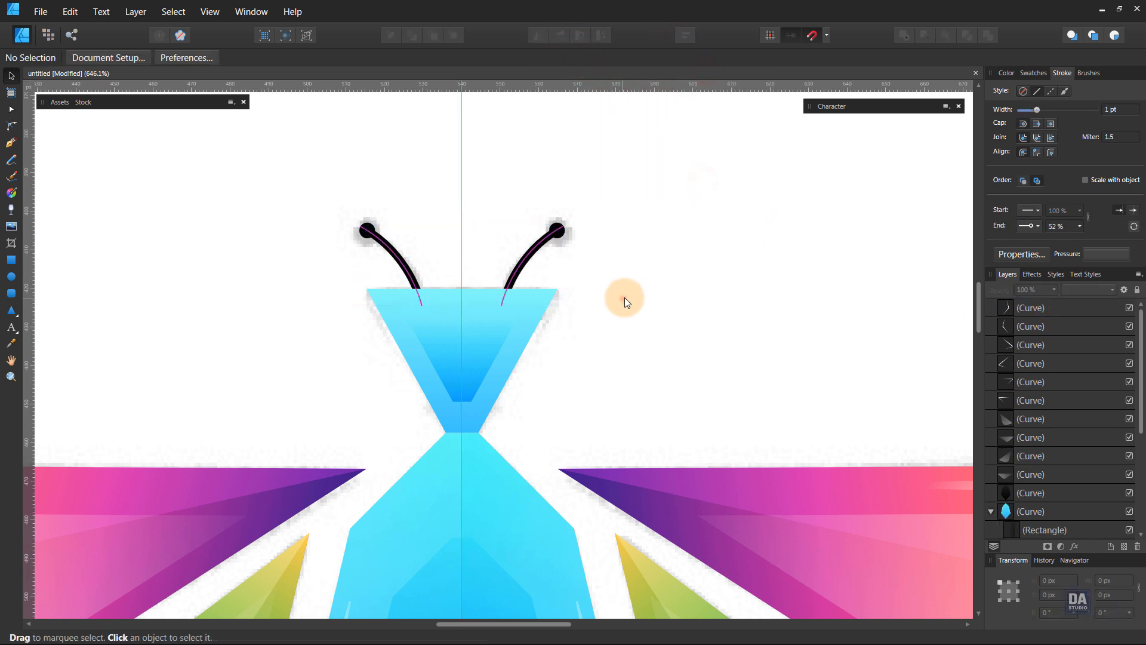
# - Draw a three-point line from the body's lower tip along the left tail sketch and set its end style to None
pyautogui.moveTo(640, 315); pyautogui.dragTo(358, 334)
pyautogui.moveTo(729, 440); pyautogui.dragTo(849, 470)
pyautogui.moveTo(595, 569); pyautogui.dragTo(536, 472)
pyautogui.scroll(5, 435, 435)
pyautogui.press('p')
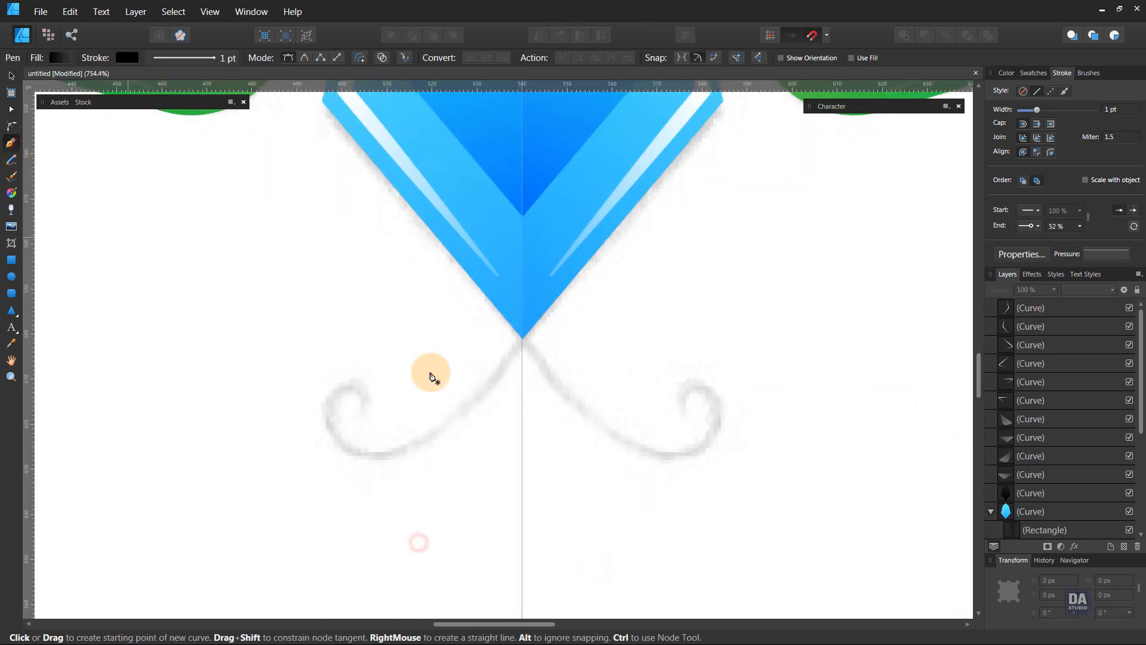
pyautogui.click(522, 339)
pyautogui.click(330, 424)
pyautogui.click(1038, 228)
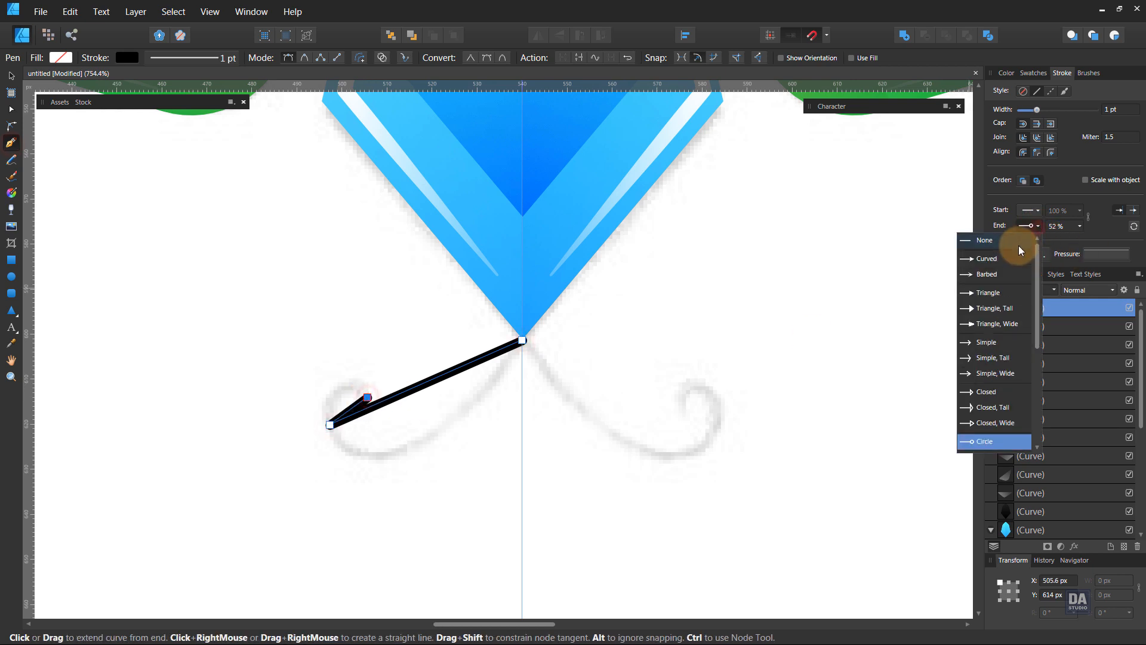
pyautogui.click(1019, 244)
# - Bend the tail line's segments and adjust its nodes and handles to follow the sketched left curl
pyautogui.press('a')
pyautogui.moveTo(397, 397); pyautogui.dragTo(385, 456)
pyautogui.moveTo(362, 499); pyautogui.dragTo(349, 489)
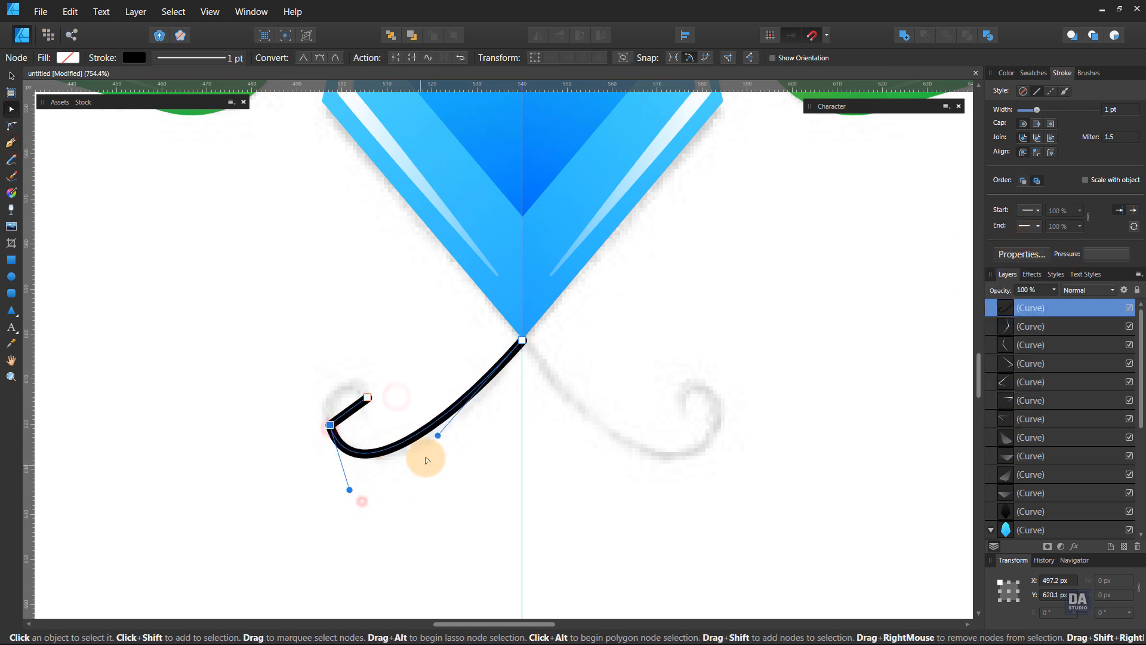
pyautogui.moveTo(437, 436); pyautogui.dragTo(478, 425)
pyautogui.moveTo(346, 414); pyautogui.dragTo(351, 372)
pyautogui.scroll(4, 361, 399)
pyautogui.moveTo(377, 571)
pyautogui.mouseDown()
pyautogui.moveTo(370, 548)
pyautogui.moveTo(382, 550)
pyautogui.mouseUp()
pyautogui.click(356, 391)
pyautogui.click(405, 348)
# - Extend the left tail curl inward with one more curved segment to form a spiral
pyautogui.press('p')
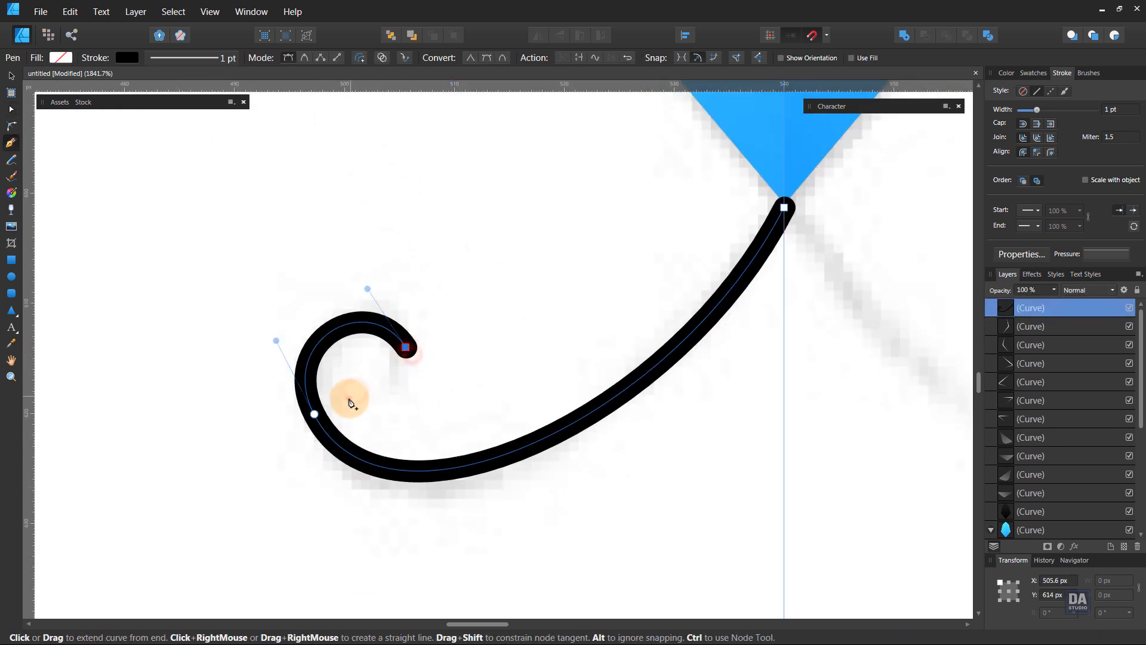
pyautogui.click(349, 398)
pyautogui.scroll(-5, 437, 395)
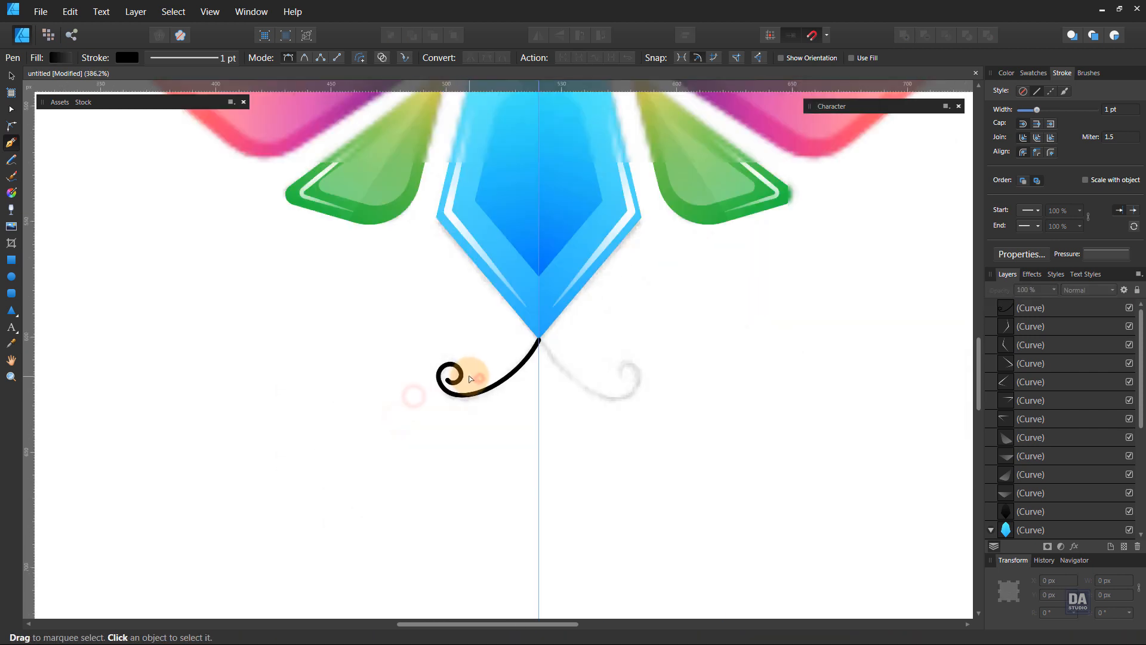
# - Duplicate the tail curl, flip the copy horizontally and place it on the right side of the body's tip
pyautogui.scroll(3, 468, 378)
pyautogui.press('v')
pyautogui.hotkey('ctrl', 'j')
pyautogui.click(538, 37)
pyautogui.moveTo(543, 397); pyautogui.dragTo(668, 401)
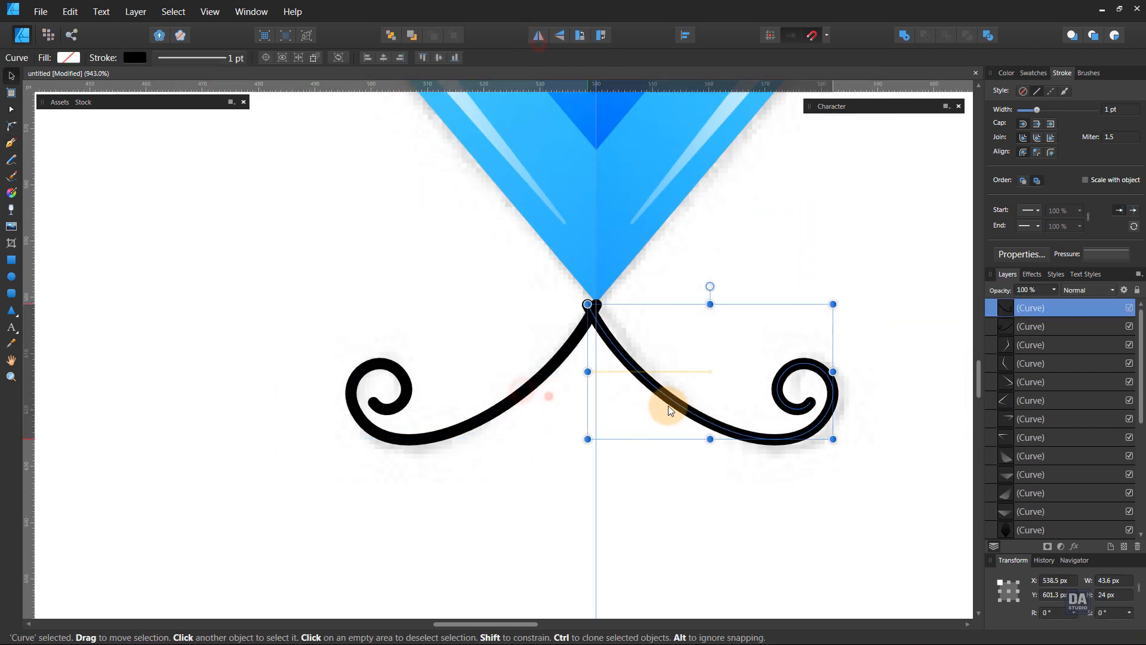
# - Shift both tail curls together slightly up onto the body's tip and send them behind the body
pyautogui.keyDown('shift'); pyautogui.click(545, 370); pyautogui.keyUp('shift')
pyautogui.moveTo(545, 371); pyautogui.dragTo(550, 364)
pyautogui.hotkey('ctrl', 'd')
pyautogui.scroll(-10, 563, 413)
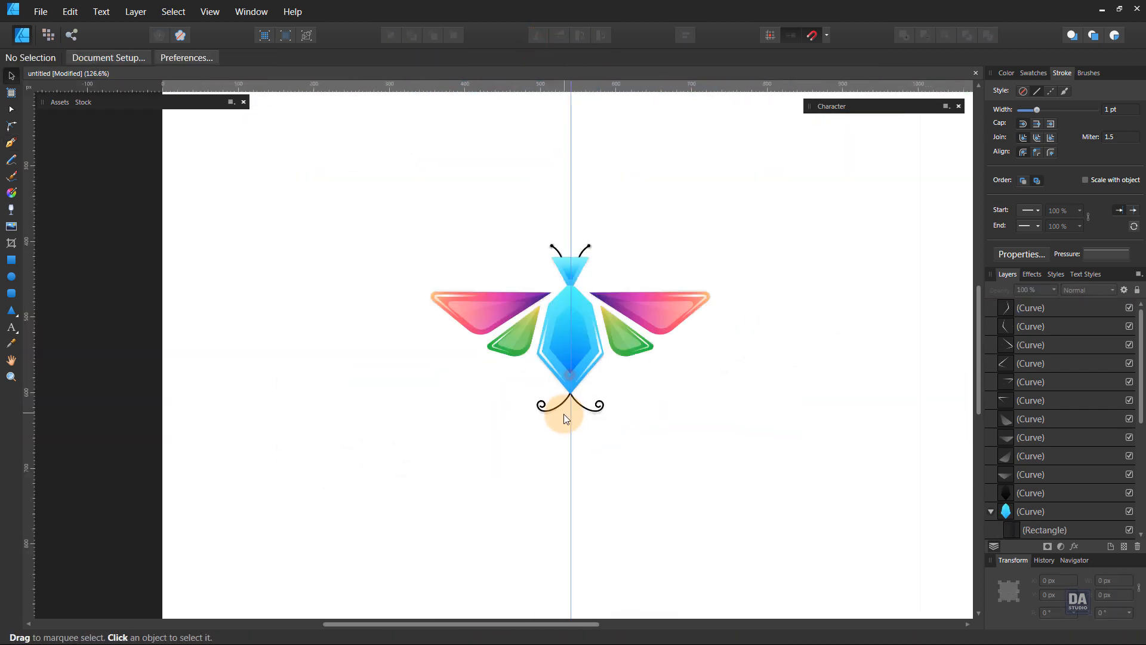
# - Draw a circle about 585 px in diameter centred on the insect and send it to the back
pyautogui.click(12, 277)
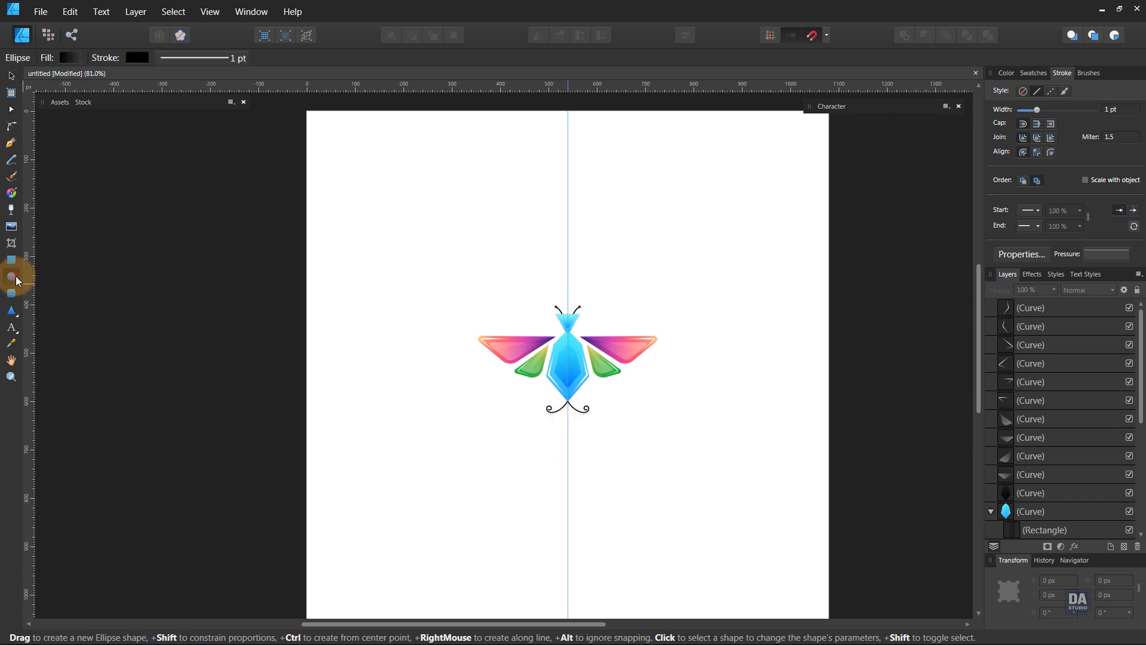
pyautogui.moveTo(566, 356); pyautogui.dragTo(747, 451)
pyautogui.hotkey('ctrl', 'shift', '[')
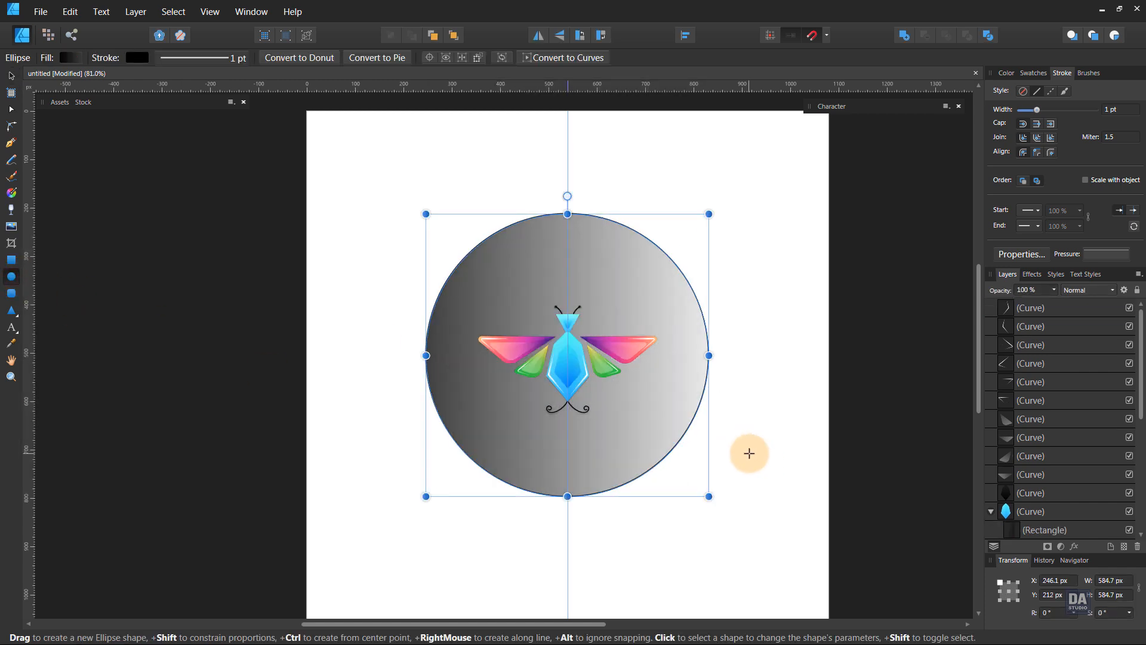
# - Remove the background circle's outline and fill it with solid black
pyautogui.click(1035, 73)
pyautogui.click(998, 109)
pyautogui.click(1007, 107)
pyautogui.click(1115, 139)
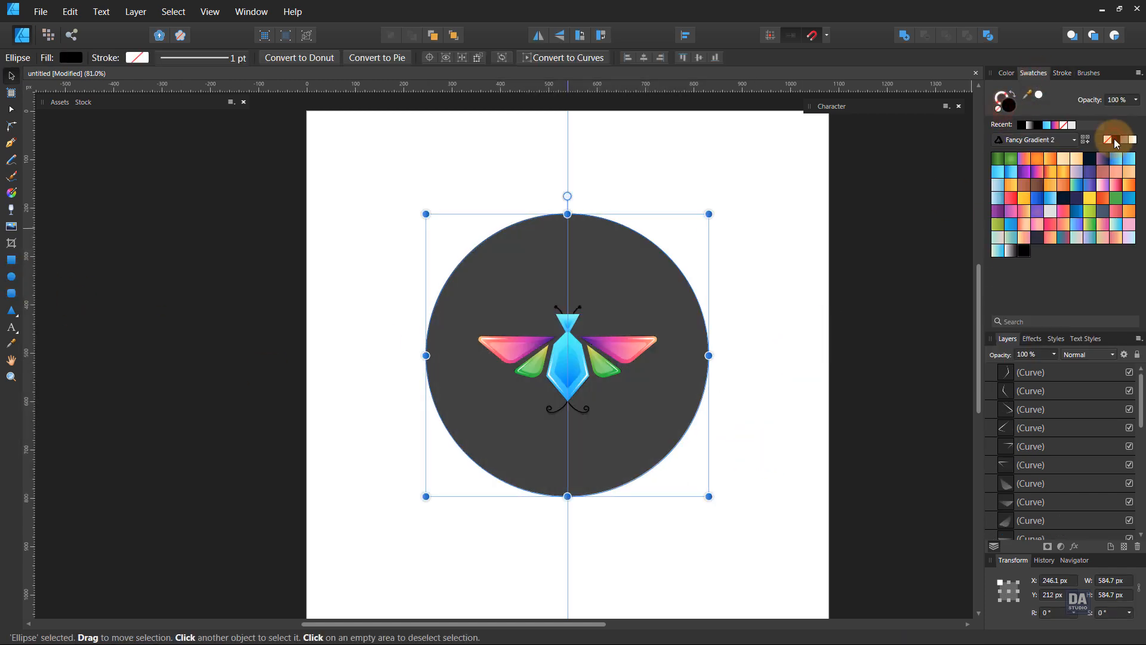
# - Change the stroke colour of the antennae group and both tail curls to white
pyautogui.hotkey('ctrl', 'space')
pyautogui.moveTo(610, 387); pyautogui.dragTo(836, 361)
pyautogui.click(555, 446)
pyautogui.keyDown('shift'); pyautogui.click(482, 445); pyautogui.keyUp('shift')
pyautogui.keyDown('shift'); pyautogui.click(540, 188); pyautogui.keyUp('shift')
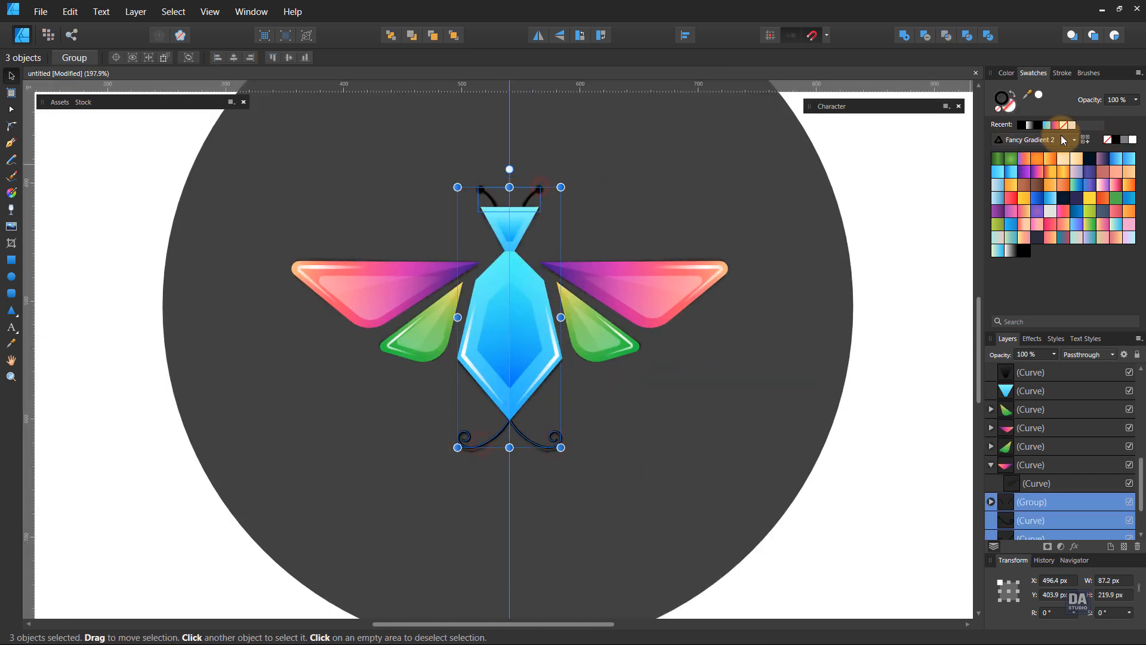
pyautogui.click(921, 252)
pyautogui.scroll(3, 524, 189)
pyautogui.scroll(-9, 575, 199)
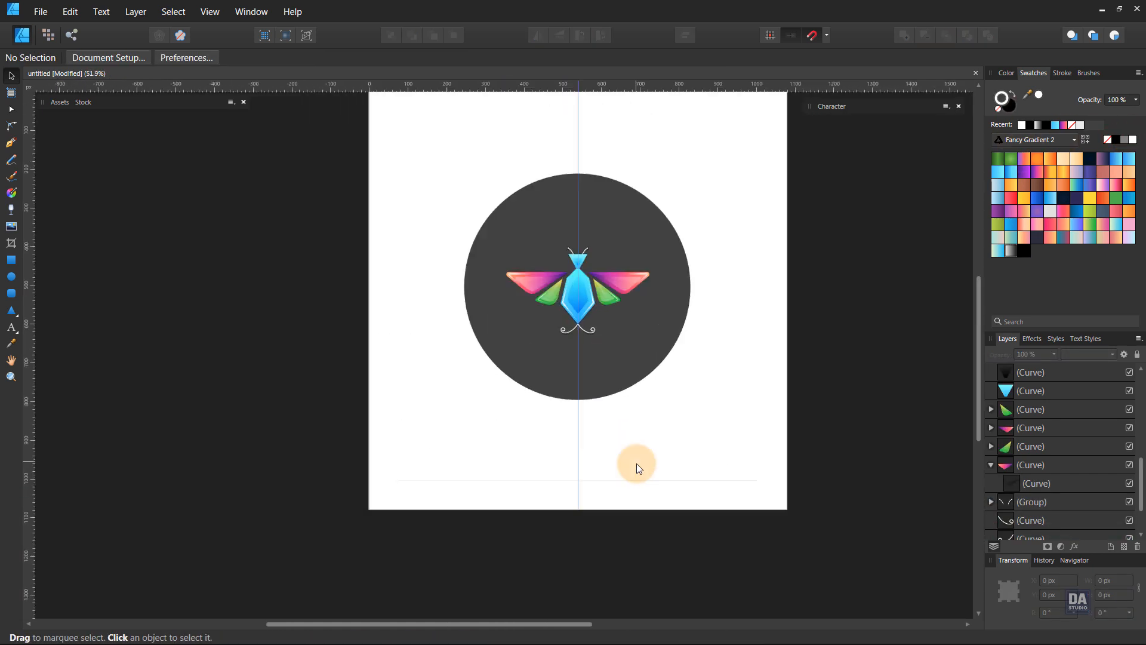
# - Hide the locked Image layer that lies above the background circle
pyautogui.scroll(-2, 1010, 503)
pyautogui.click(1128, 502)
pyautogui.click(736, 440)
# - Enlarge all insect parts together from their centre to about 498 px wide, and enlarge the background circle slightly around them
pyautogui.moveTo(742, 194); pyautogui.dragTo(466, 402)
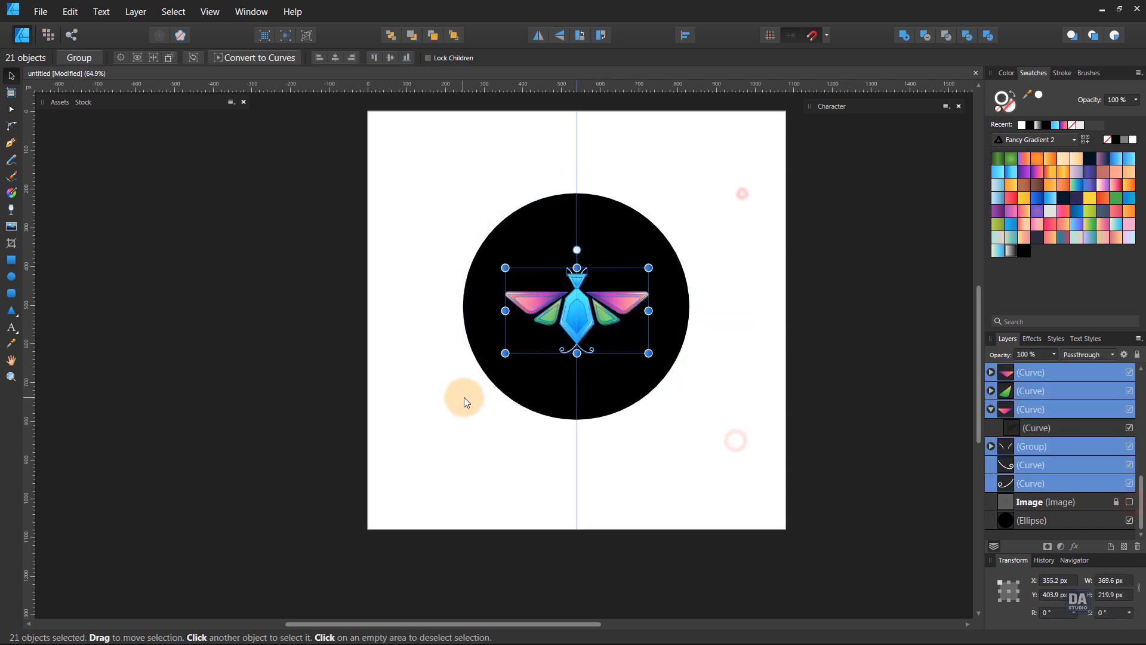
pyautogui.moveTo(645, 355); pyautogui.dragTo(670, 368)
pyautogui.click(644, 378)
pyautogui.moveTo(690, 419); pyautogui.dragTo(713, 426)
pyautogui.click(732, 438)
pyautogui.moveTo(611, 369); pyautogui.dragTo(606, 387)
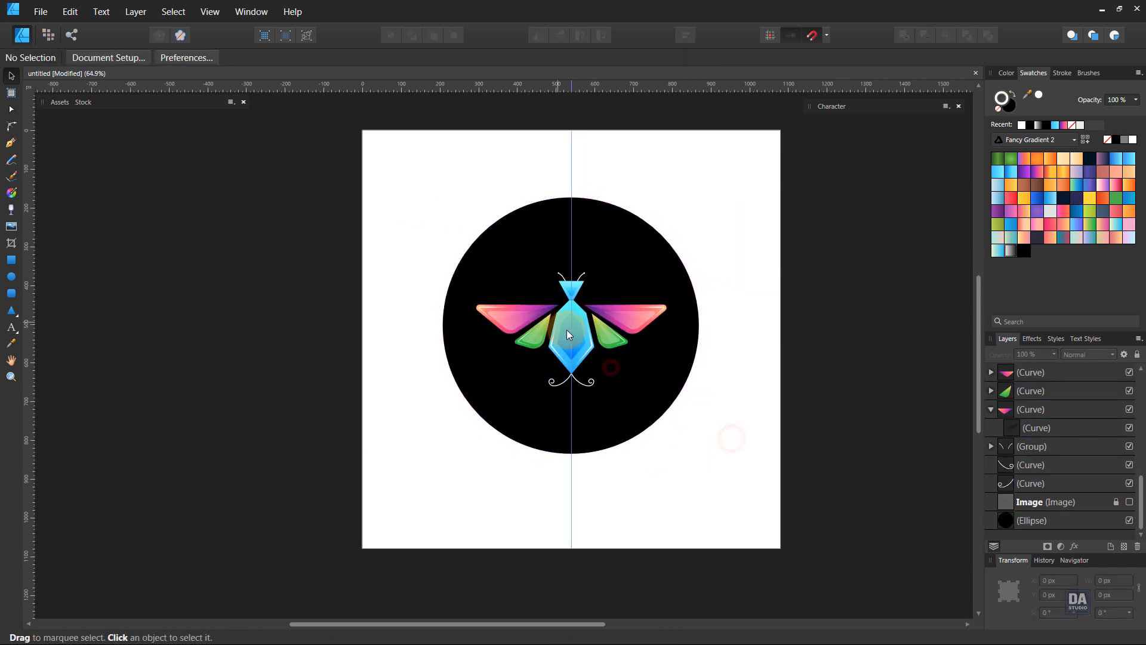
# - Group all the insect parts and centre the group vertically on the page
pyautogui.moveTo(751, 225); pyautogui.dragTo(424, 416)
pyautogui.rightClick(424, 416)
pyautogui.click(432, 74)
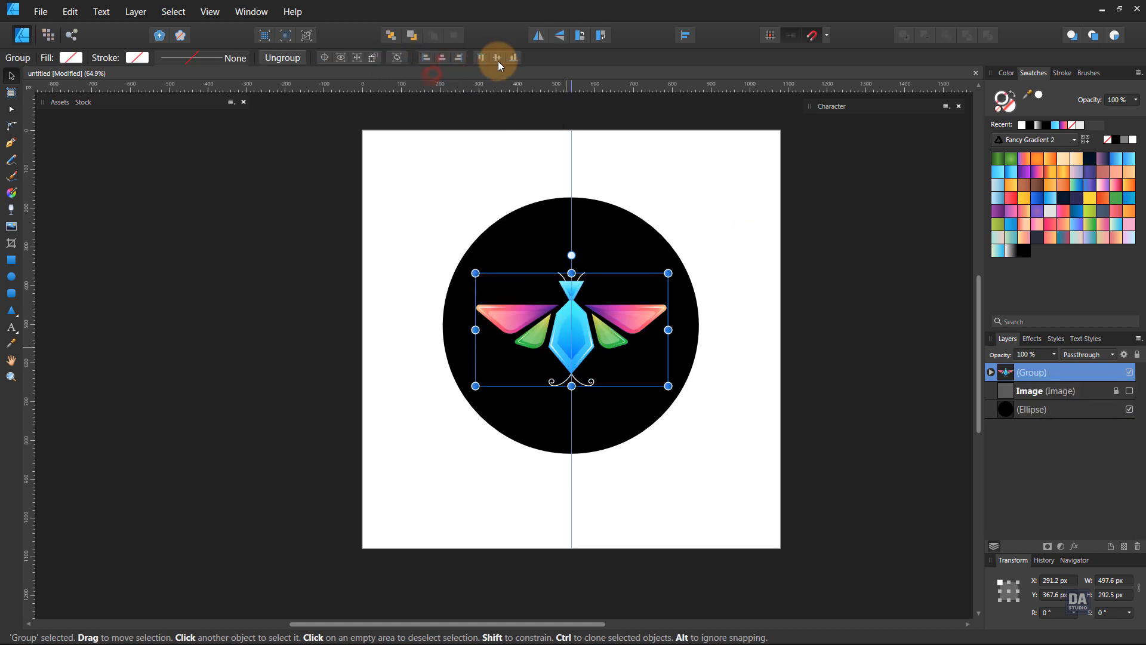
# - Centre the black background circle horizontally and vertically on the page
pyautogui.click(685, 359)
pyautogui.click(644, 58)
pyautogui.click(701, 57)
pyautogui.click(710, 218)
# - Scale up the insect group and background circle together from their centre until the circle spans about three quarters of the page width
pyautogui.click(564, 336)
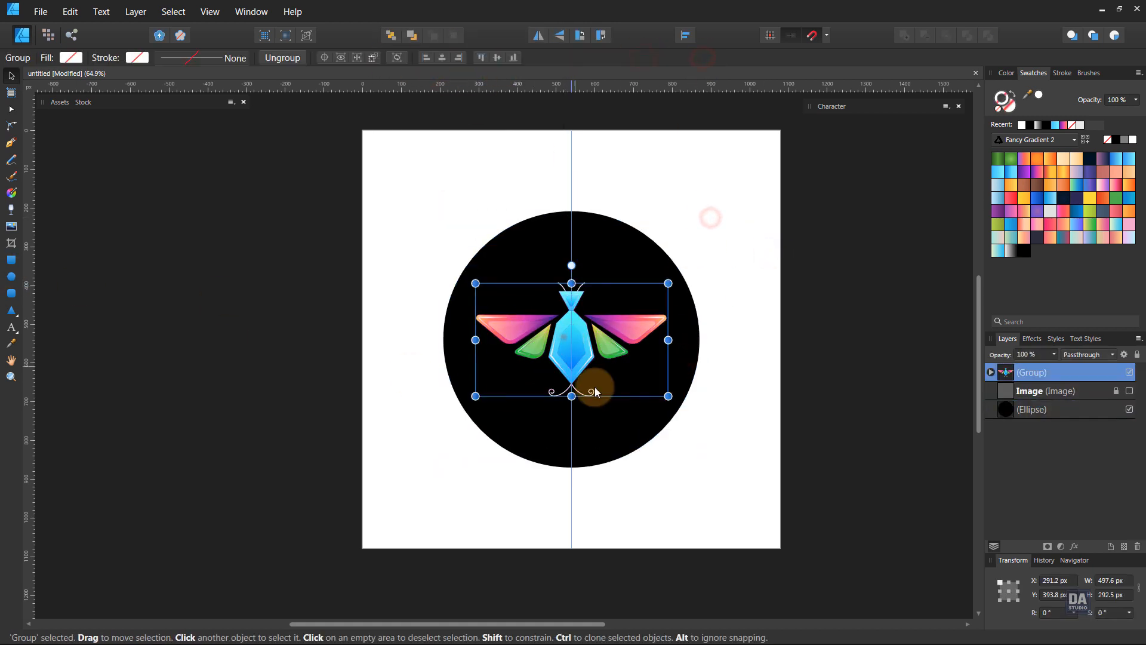
pyautogui.keyDown('shift'); pyautogui.click(624, 430); pyautogui.keyUp('shift')
pyautogui.moveTo(698, 467); pyautogui.dragTo(727, 493)
pyautogui.click(530, 497)
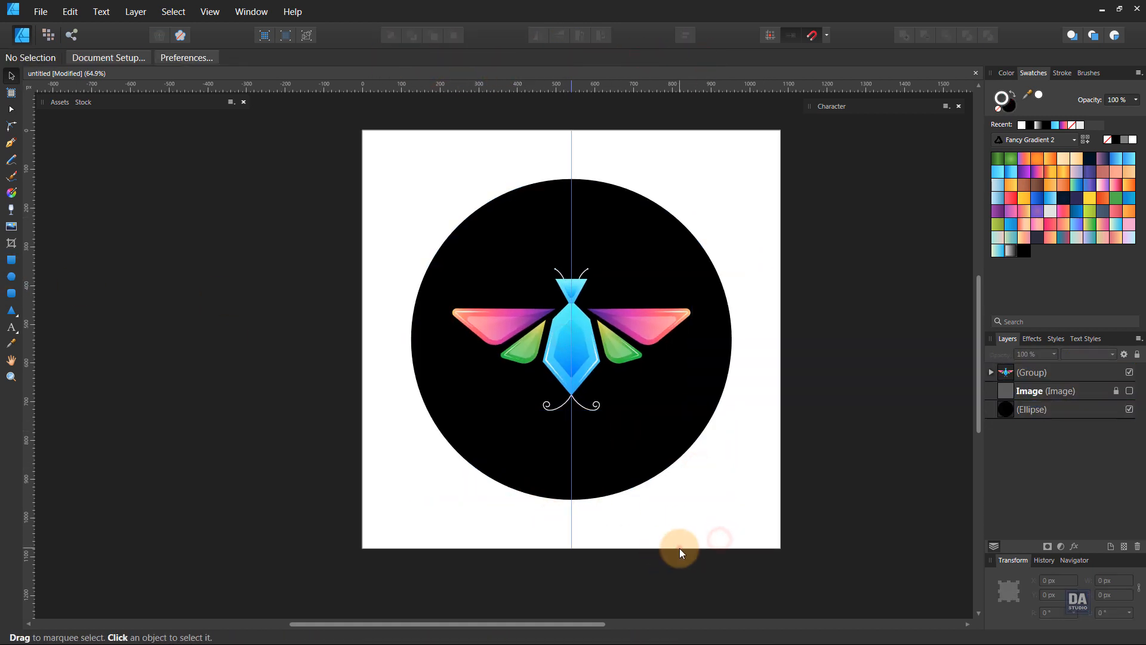